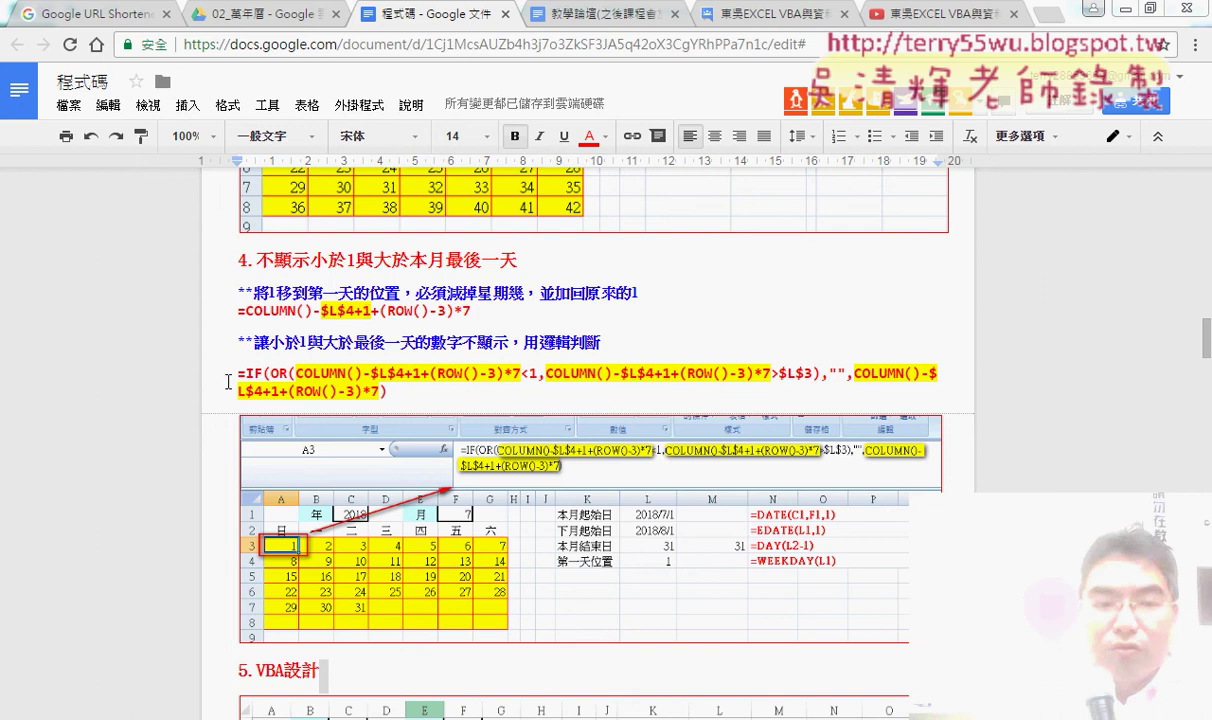
- Highlight the COLUMN()-$L$4+1+(ROW()-3)*7 part of the IF(OR) formula, then scroll to 5. VBA設計
drag(228, 381, 415, 393)
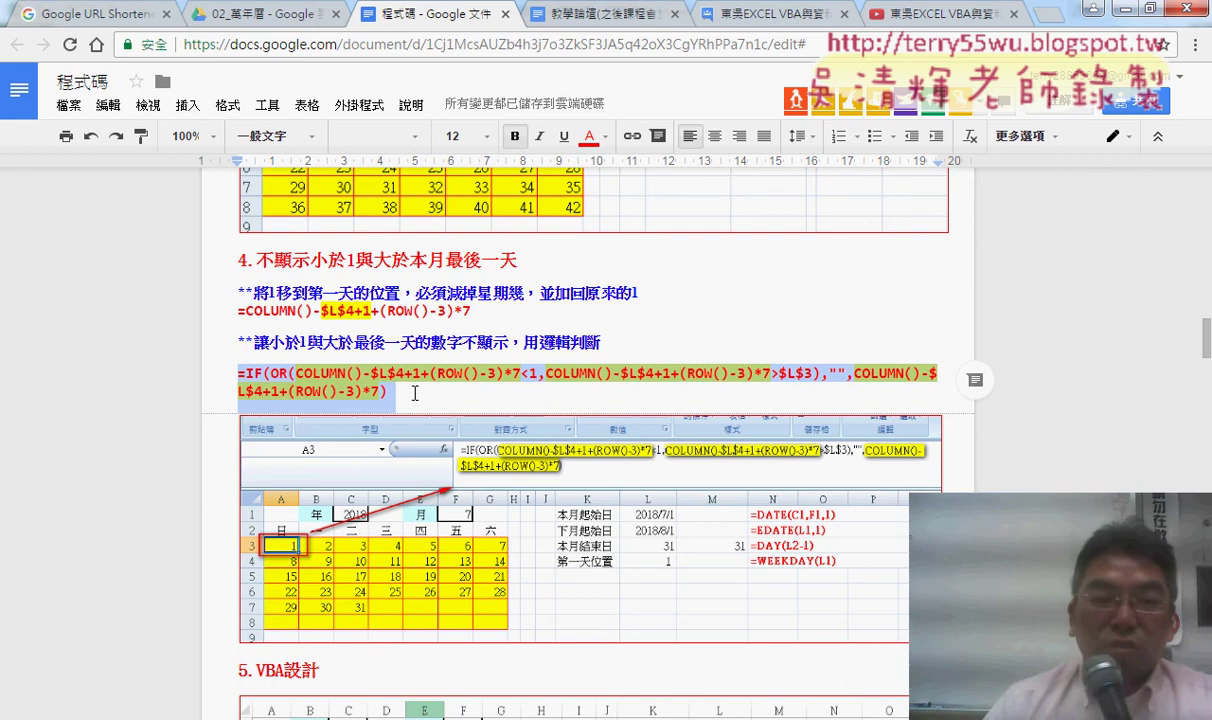
click(414, 393)
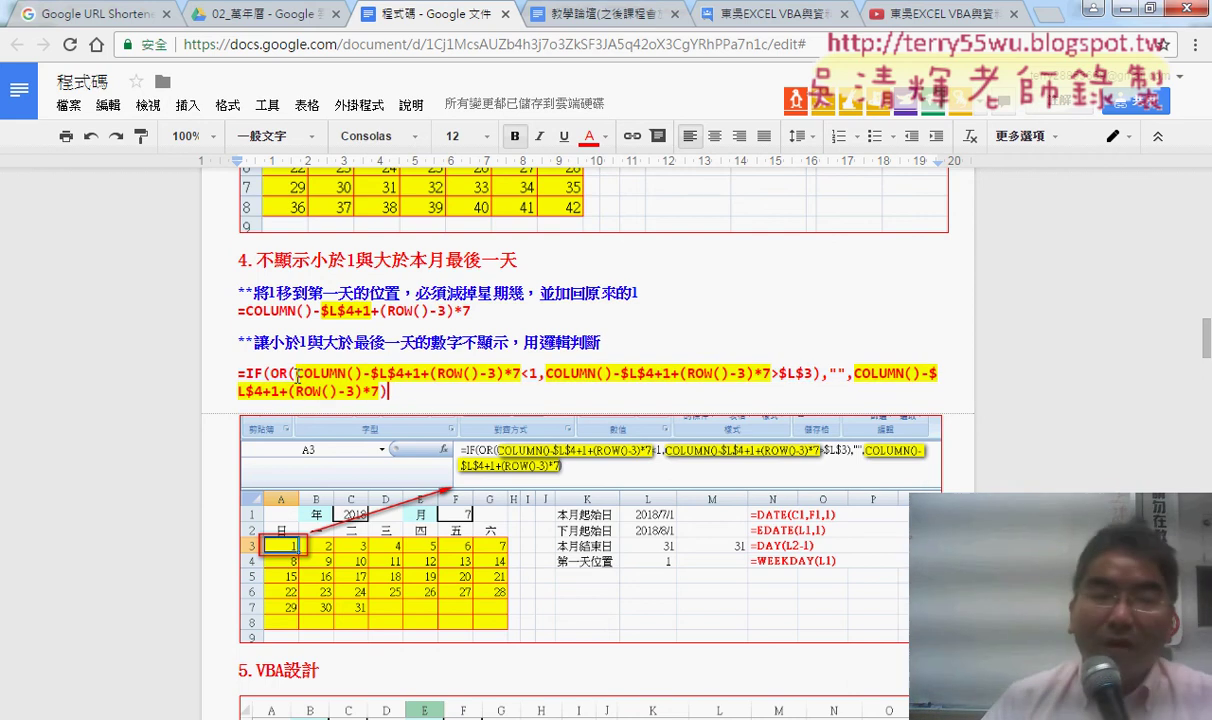
drag(297, 376, 521, 376)
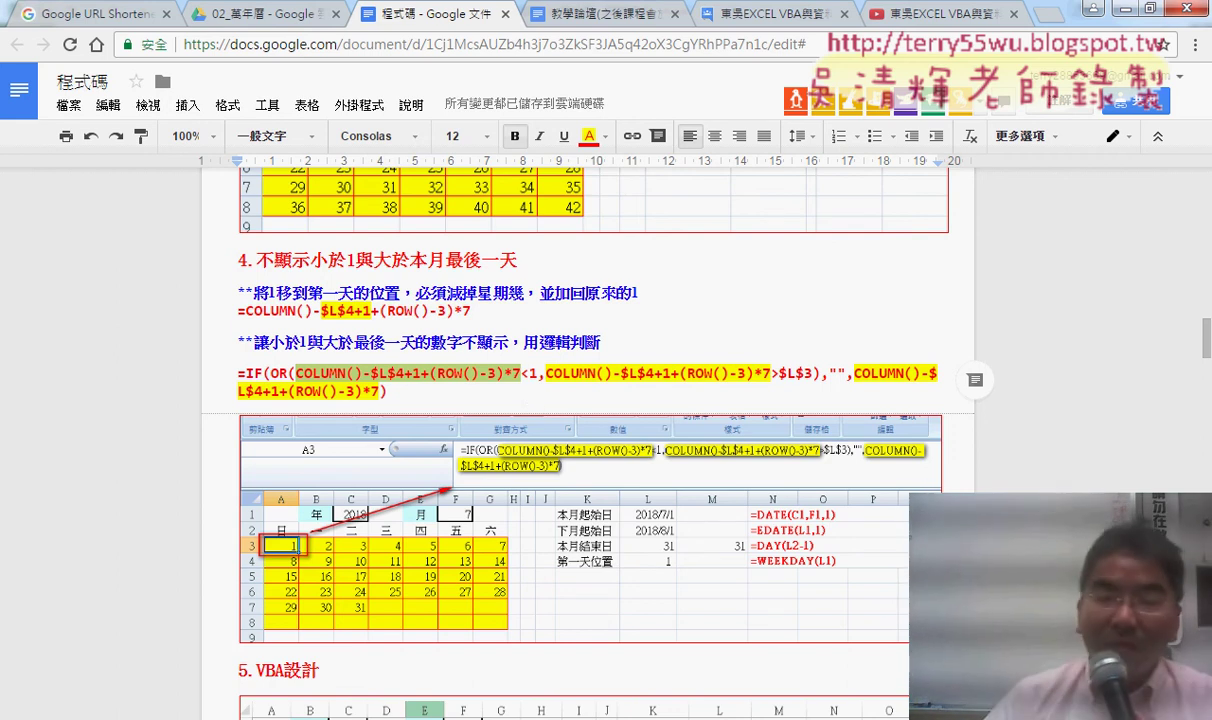
scroll(600, 420, down, 1)
scroll(600, 420, down, 3)
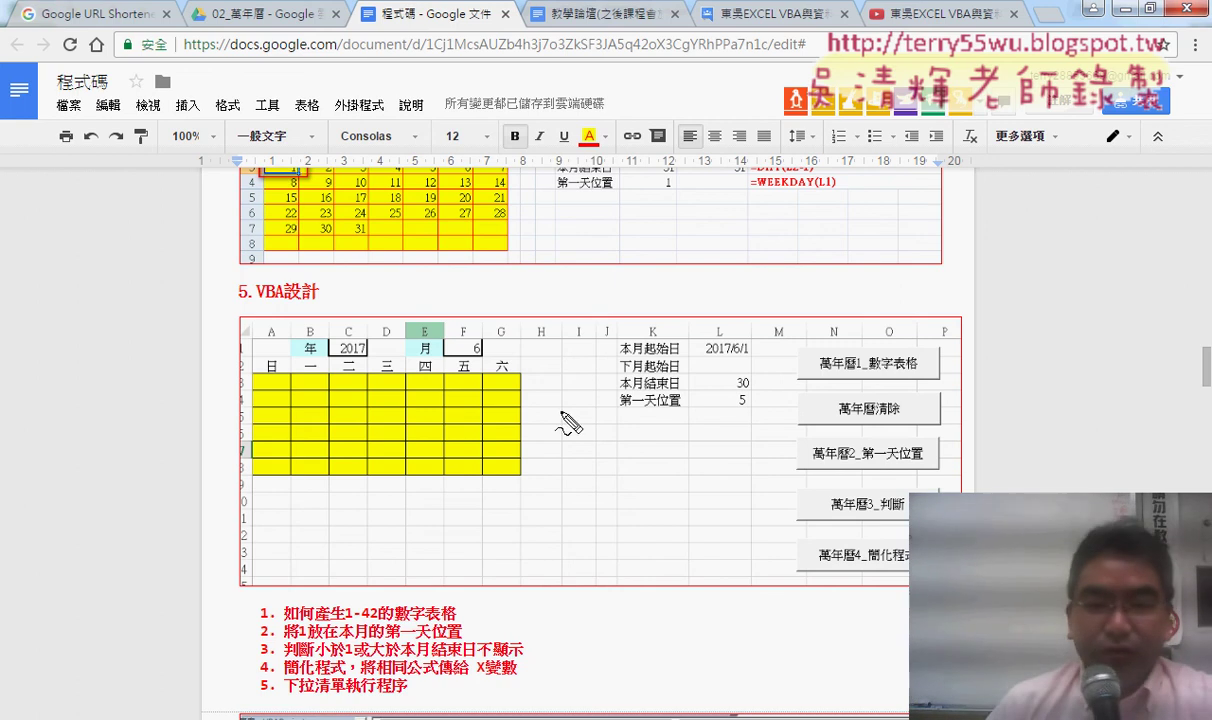
mouse_move(902, 368)
mouse_down()
mouse_move(836, 378)
mouse_move(840, 360)
mouse_up()
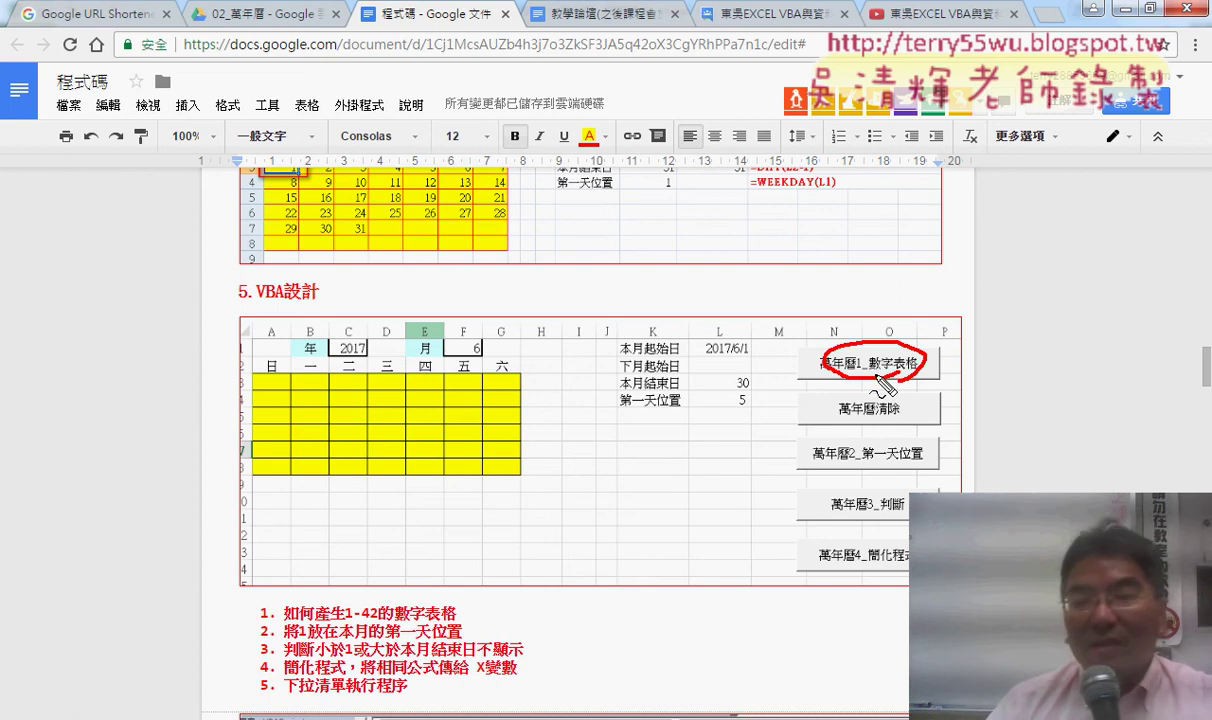
drag(264, 372, 265, 385)
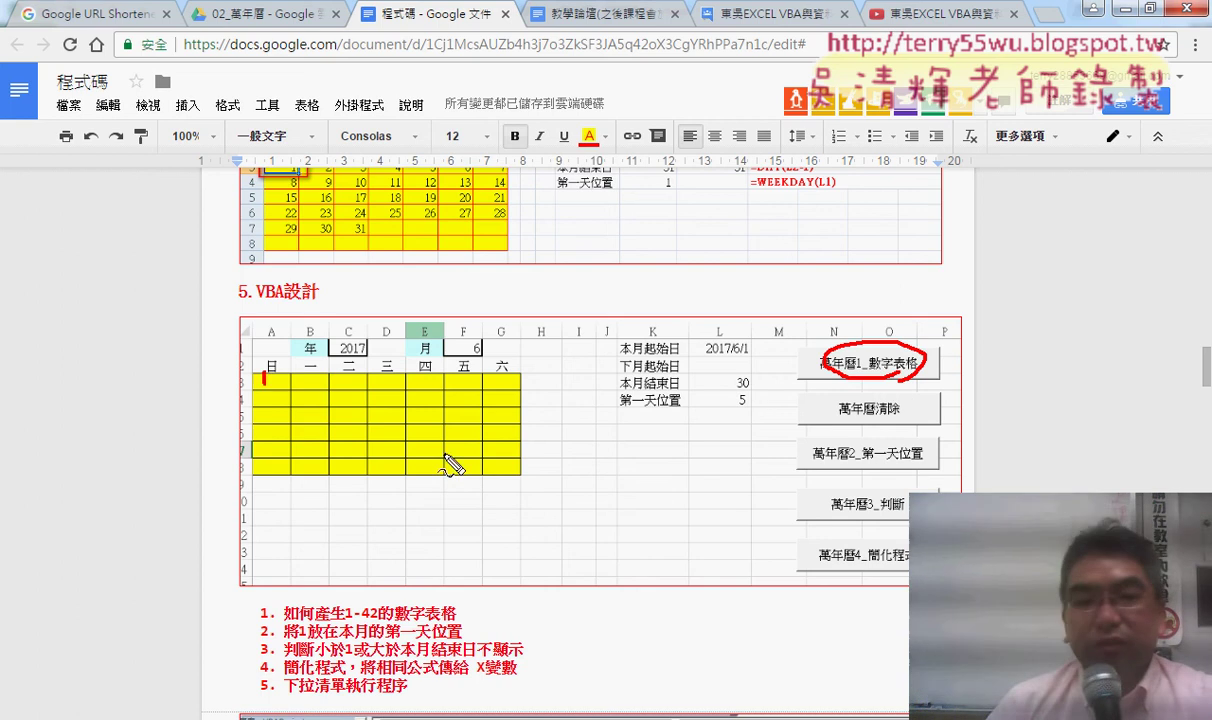
mouse_move(505, 461)
mouse_down()
mouse_move(516, 474)
mouse_move(503, 492)
mouse_move(537, 488)
mouse_up()
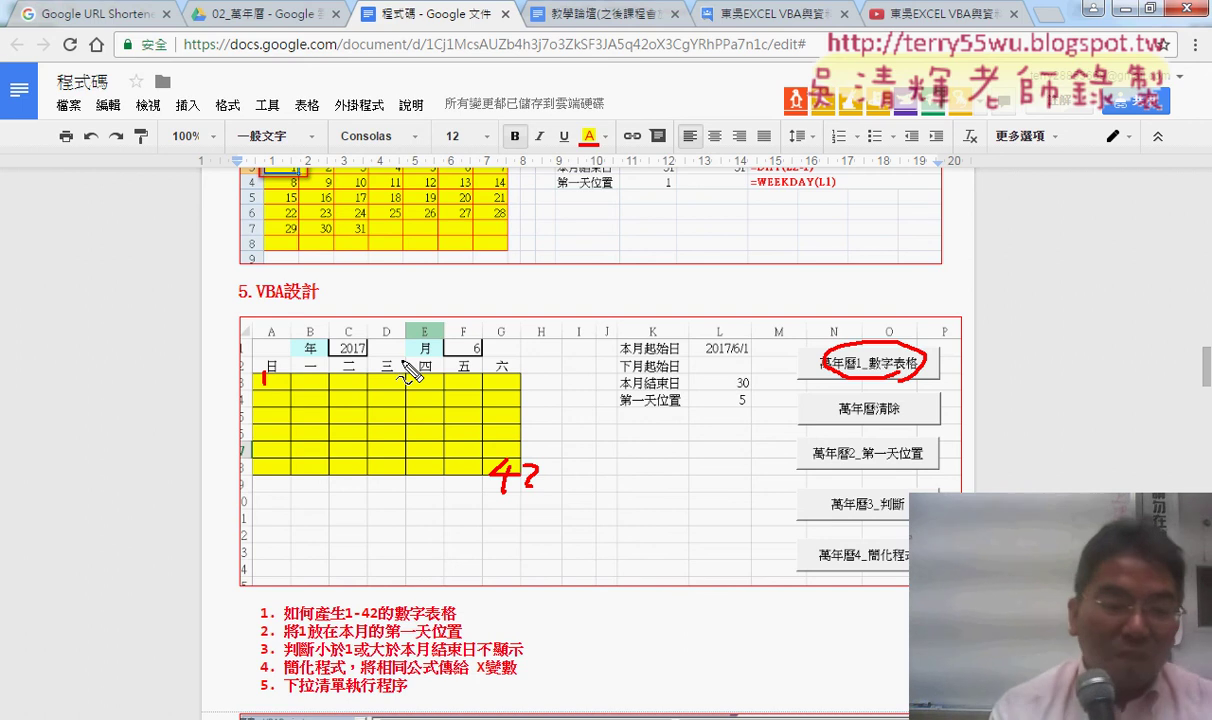
key(Escape)
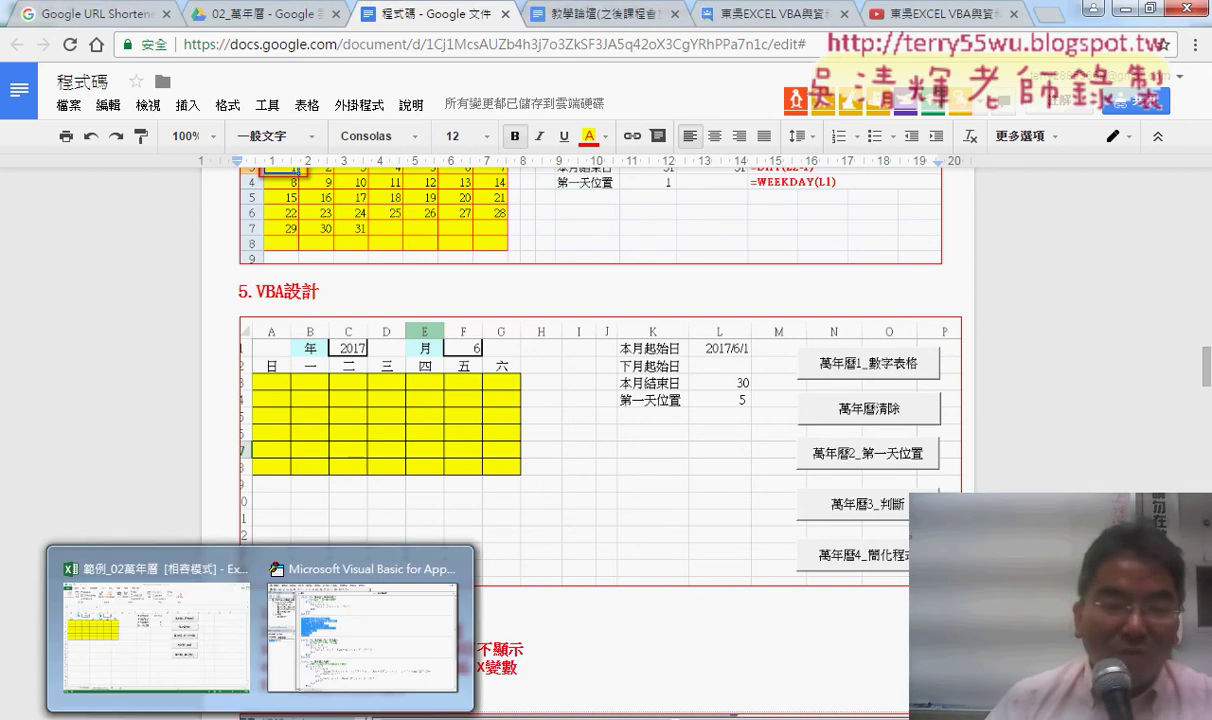
- Run the 萬年曆1_數字表格 macro so A3 holds 1 and G8 holds 42, then select A3:G8
click(238, 657)
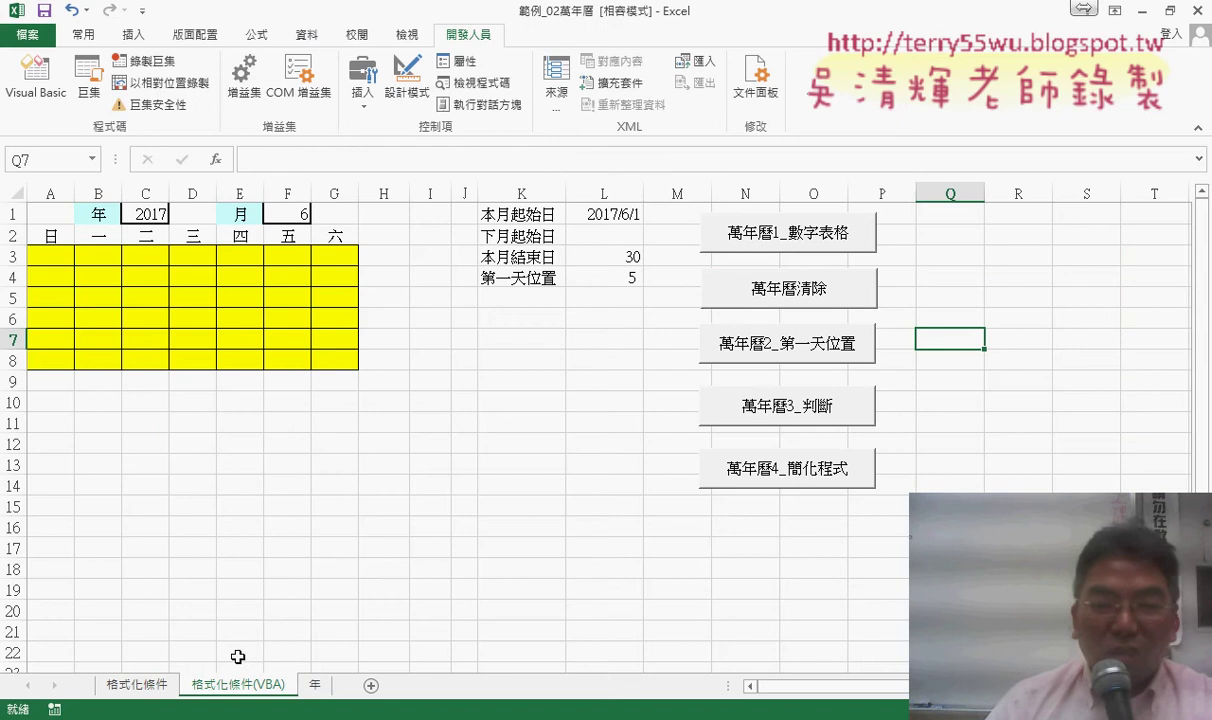
click(806, 252)
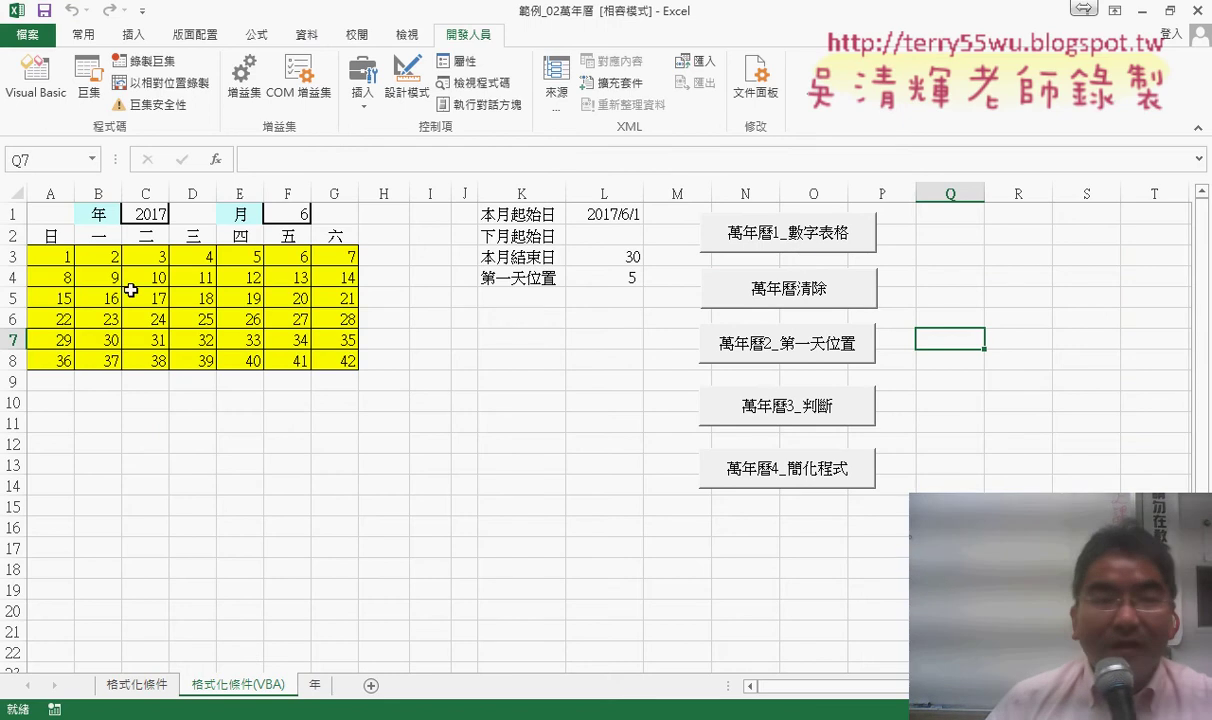
click(68, 256)
click(335, 358)
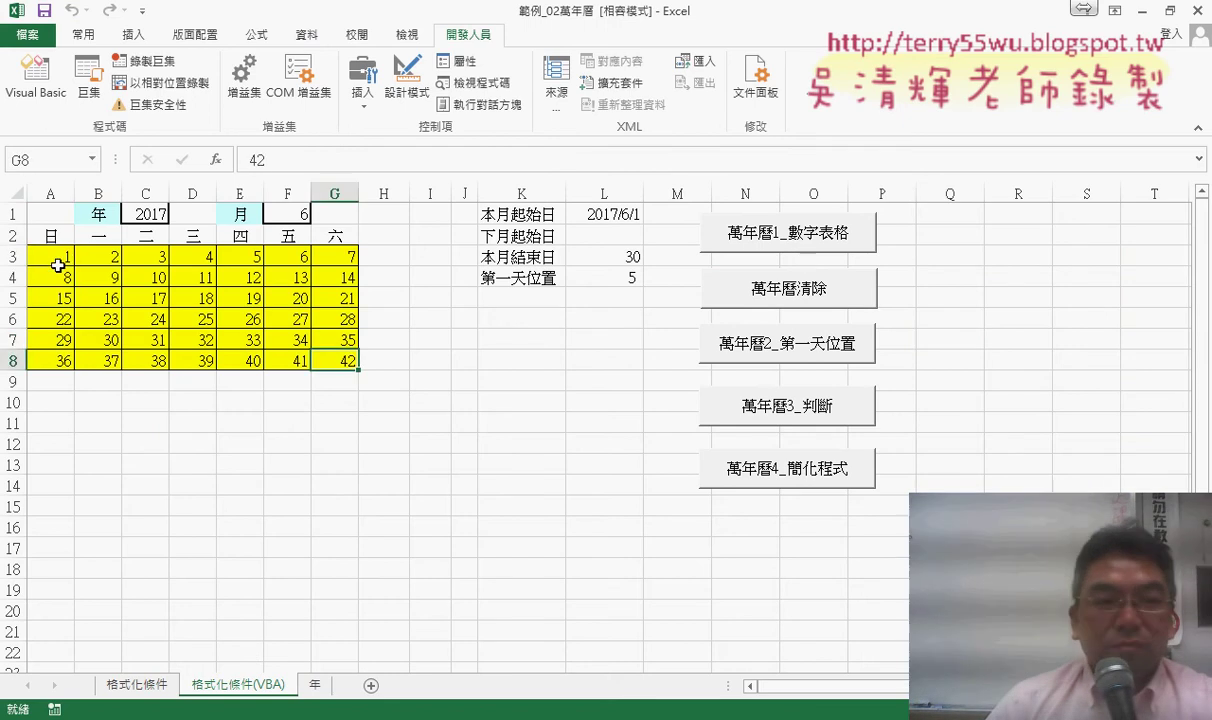
drag(58, 265, 328, 364)
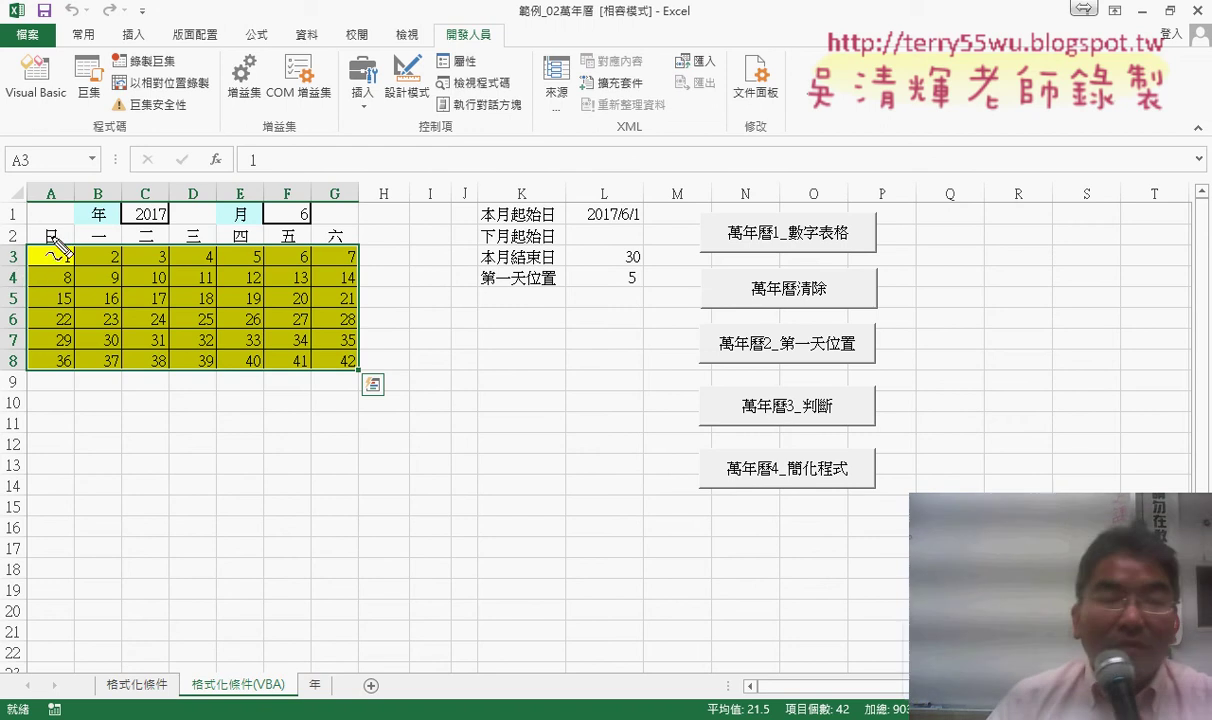
drag(24, 262, 26, 250)
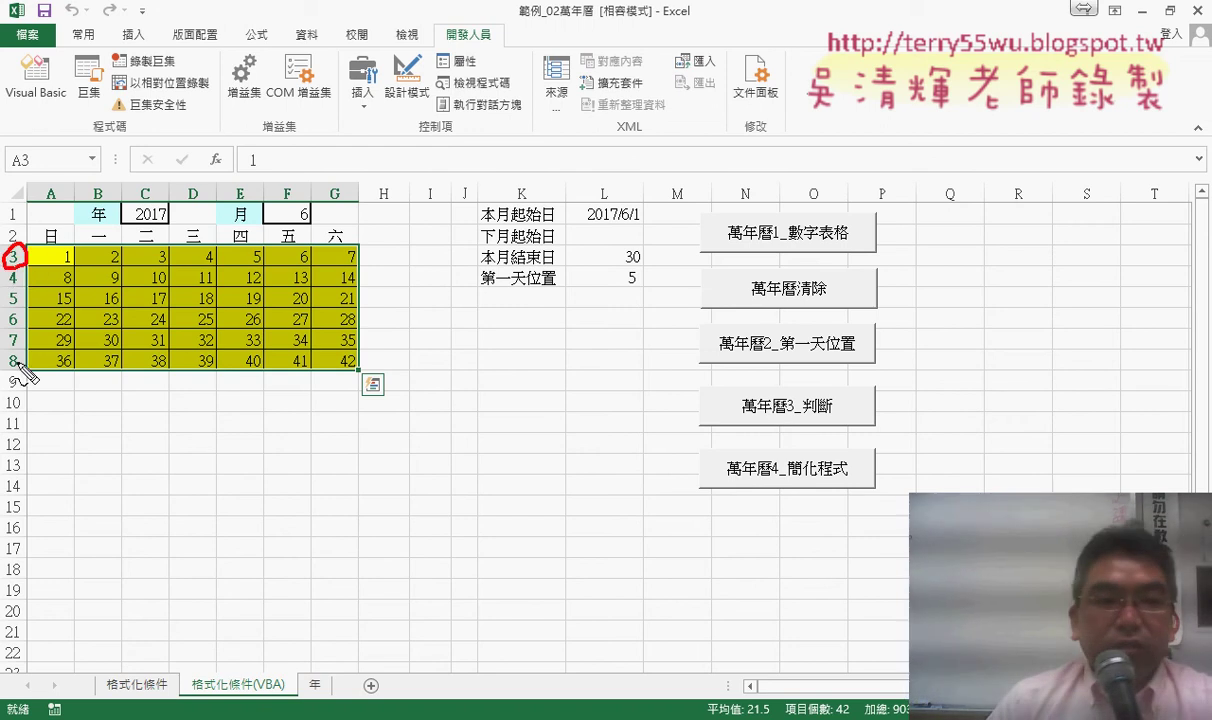
drag(22, 366, 22, 352)
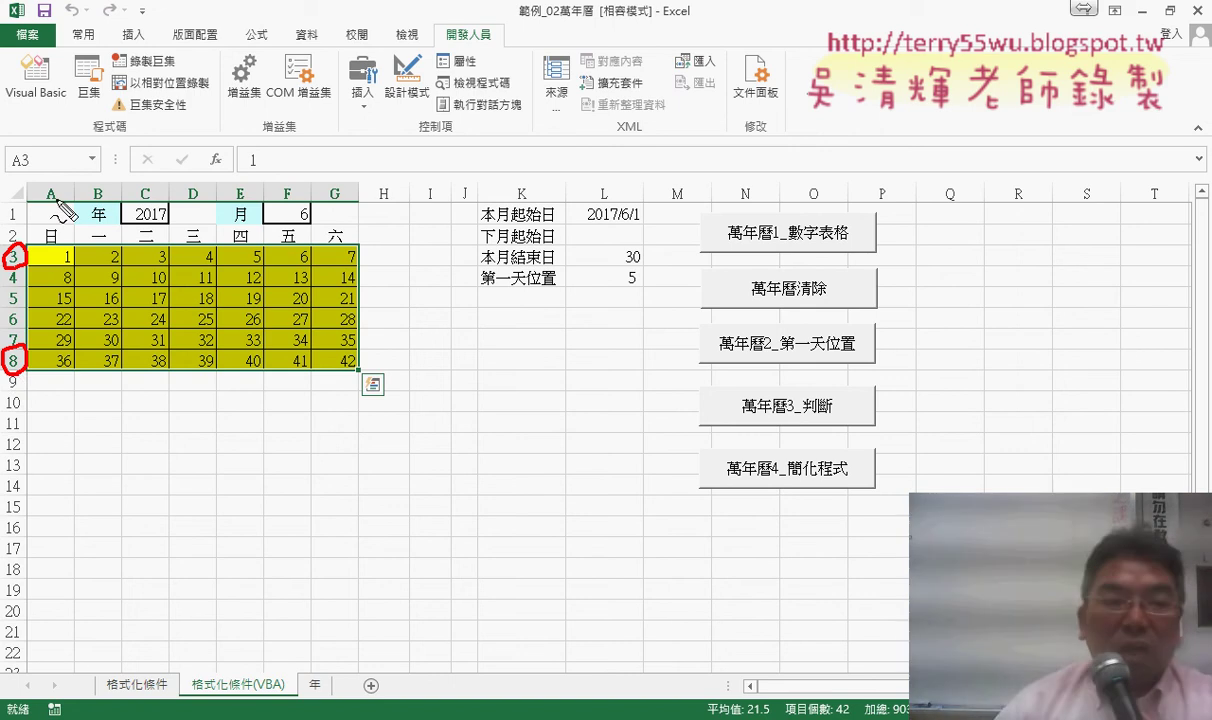
drag(107, 389, 143, 511)
drag(153, 452, 160, 446)
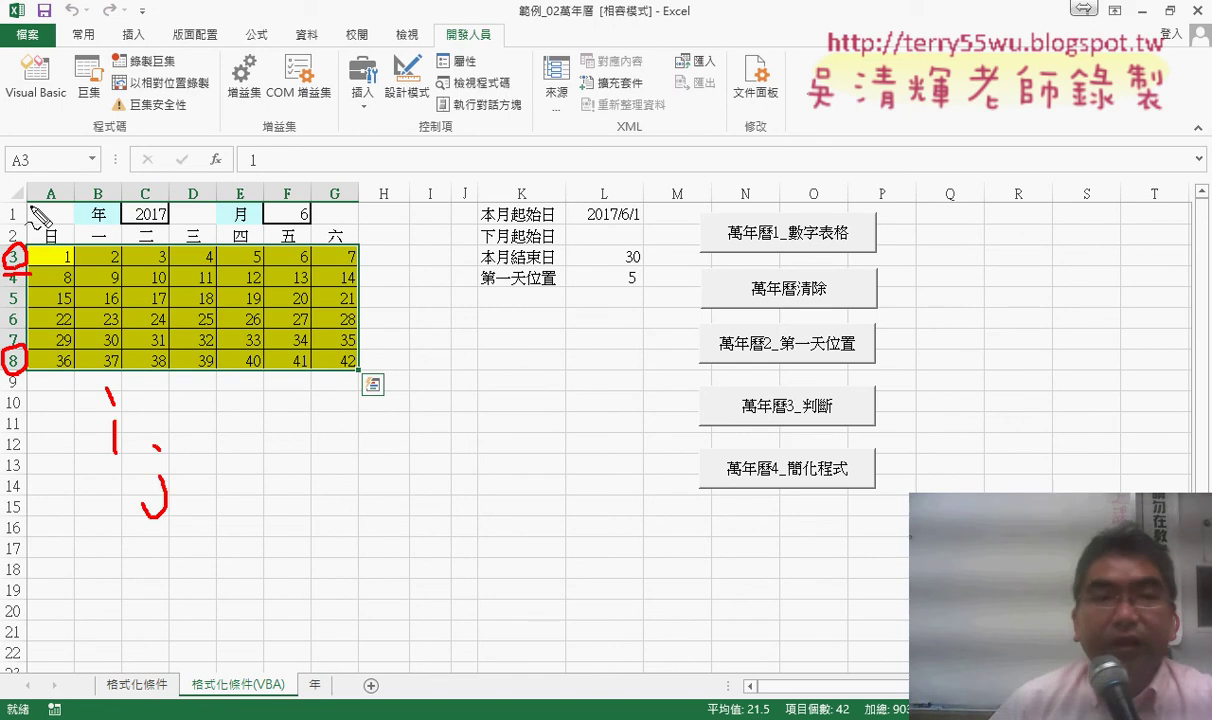
drag(52, 177, 62, 200)
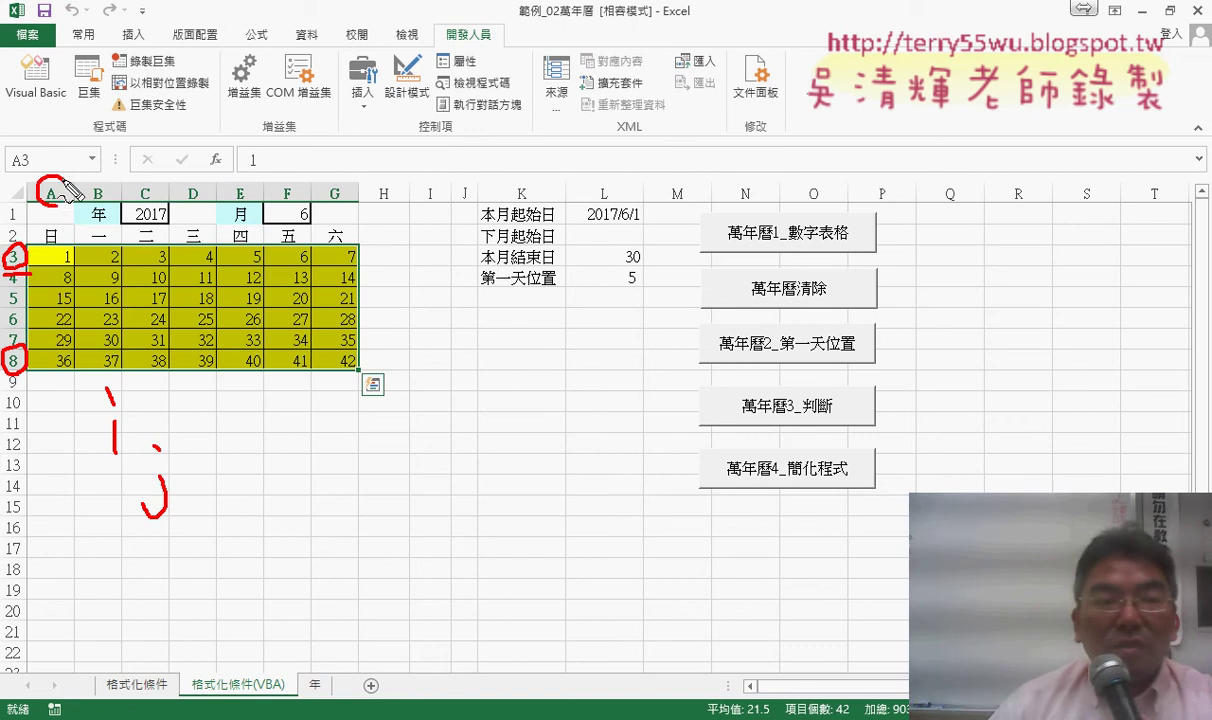
drag(336, 175, 347, 211)
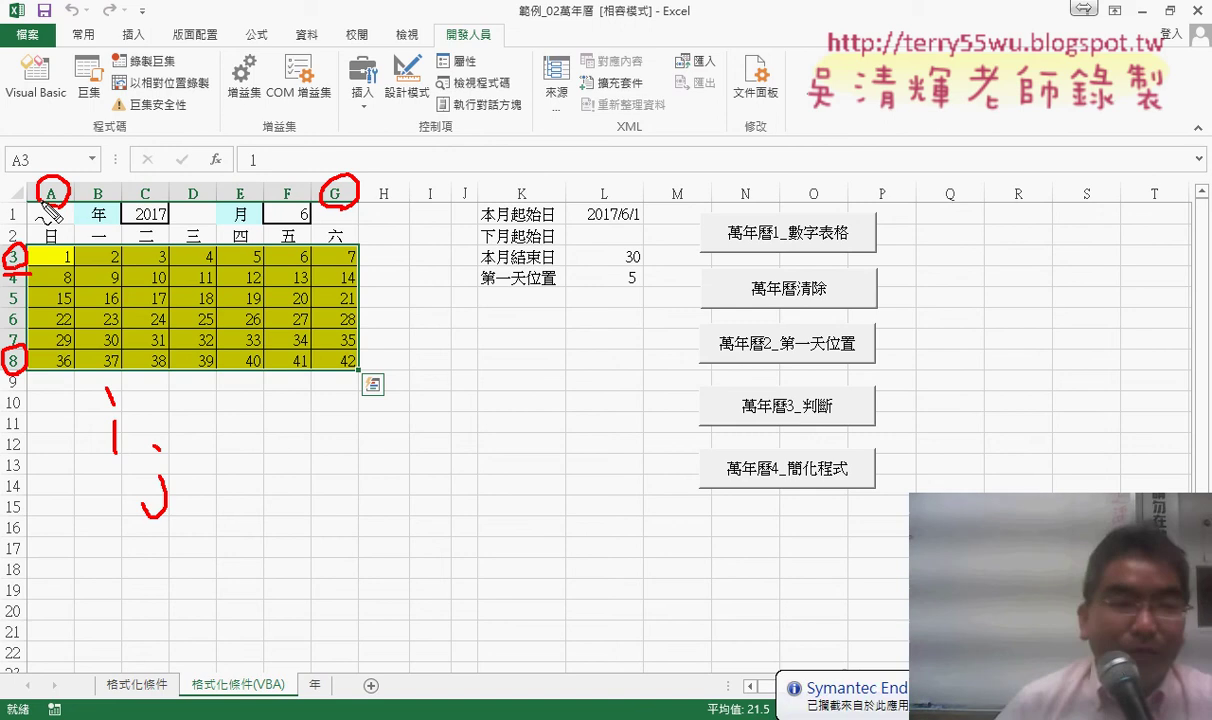
drag(180, 489, 213, 488)
drag(180, 500, 215, 499)
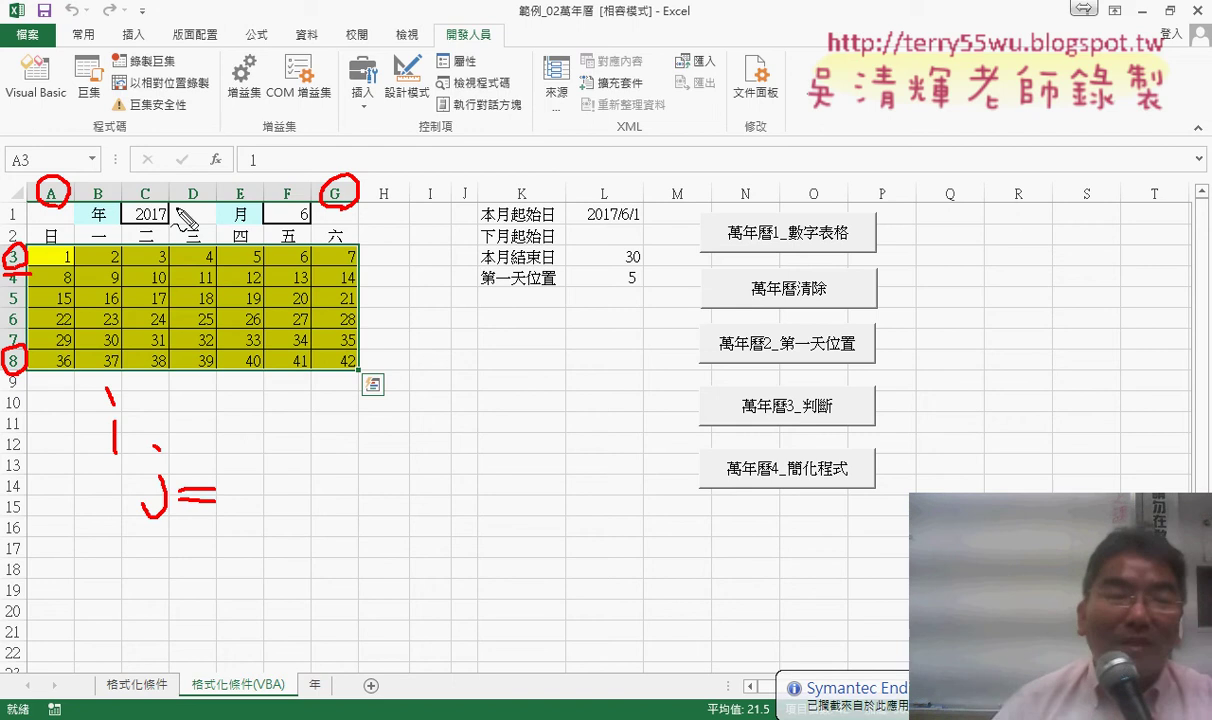
drag(50, 115, 51, 165)
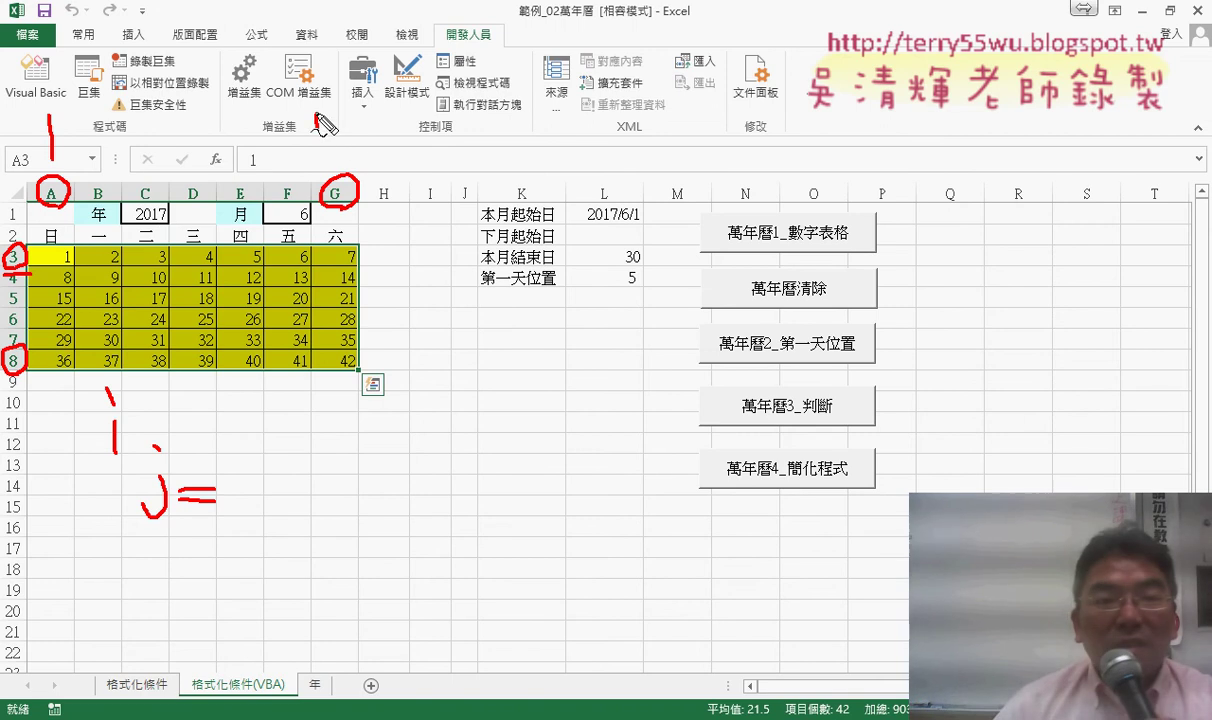
drag(318, 113, 338, 160)
drag(227, 464, 230, 520)
mouse_move(280, 480)
mouse_down()
mouse_move(310, 478)
mouse_move(302, 505)
mouse_move(338, 480)
mouse_move(404, 510)
mouse_up()
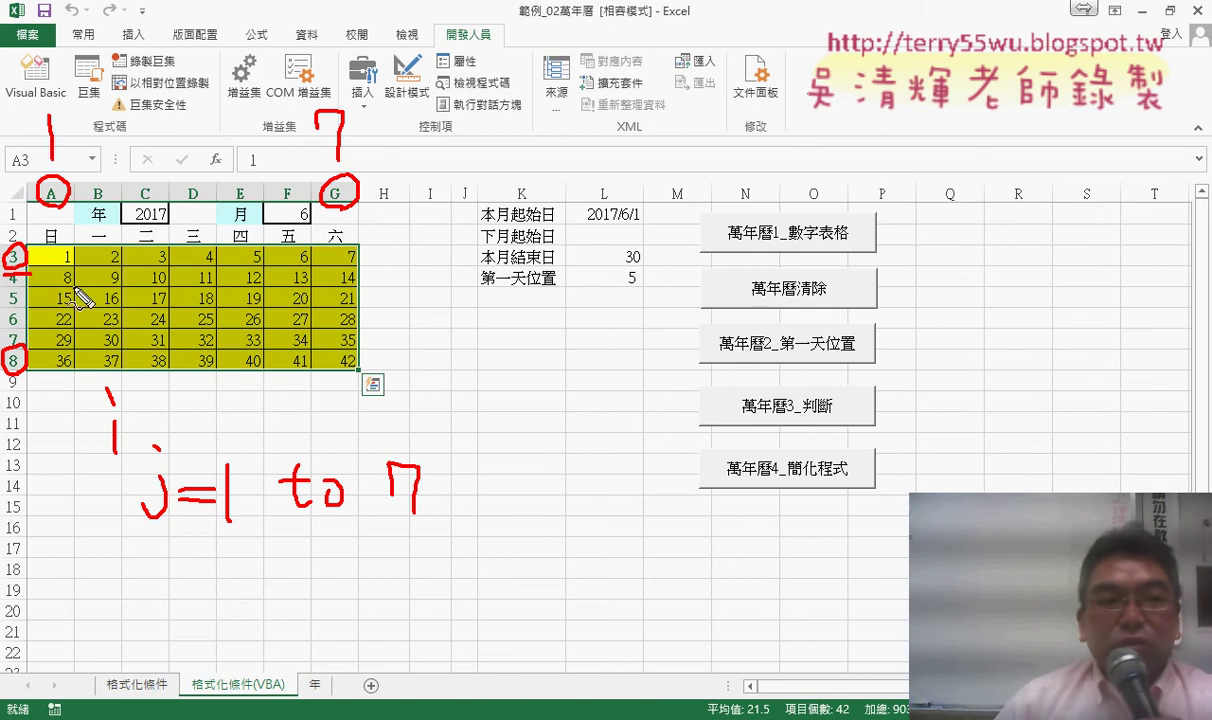
drag(70, 243, 58, 245)
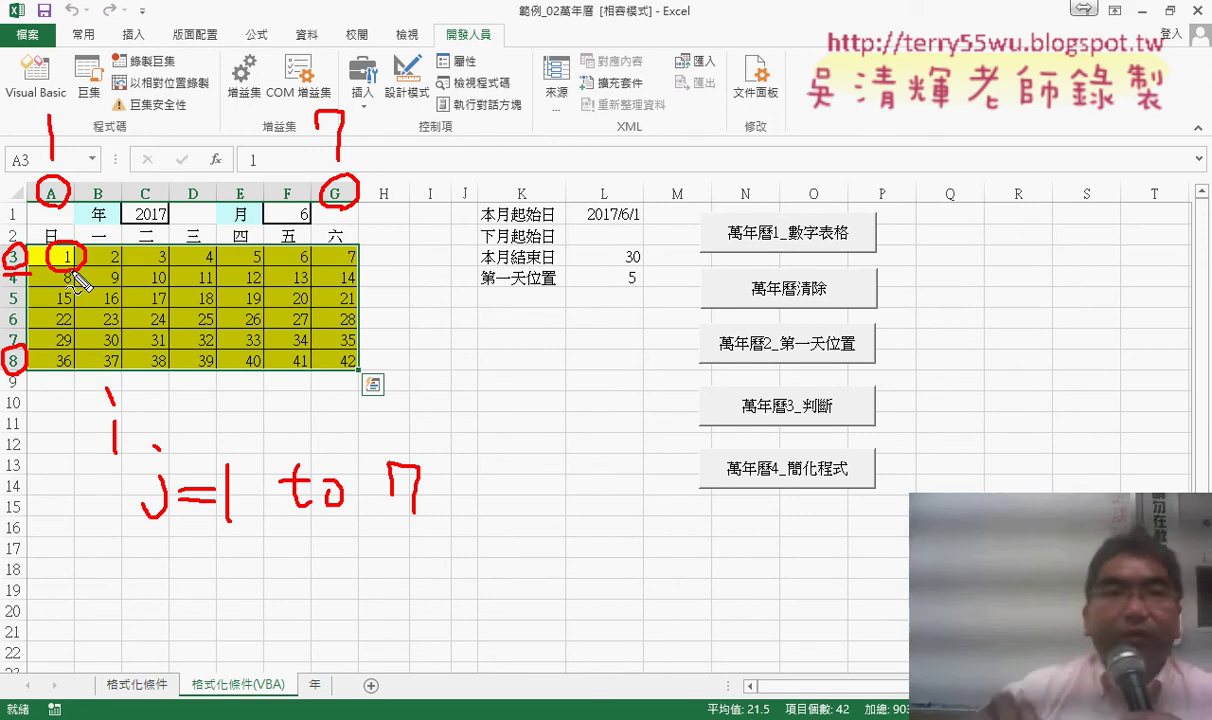
key(Escape)
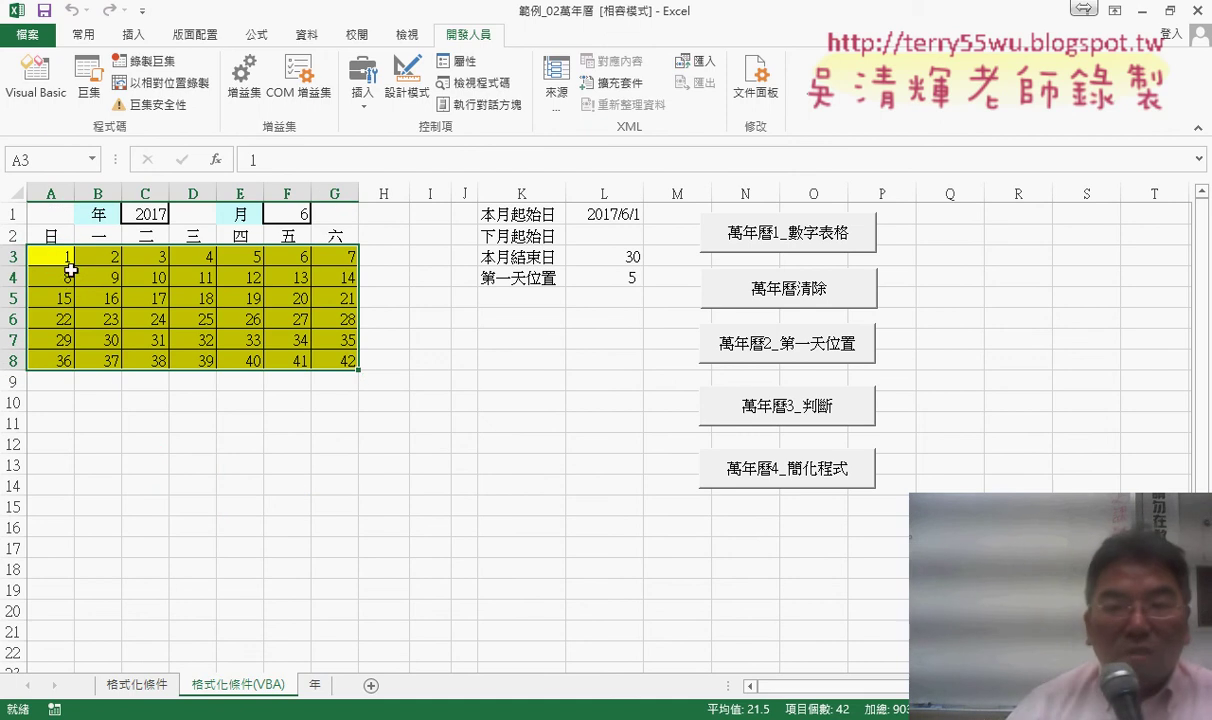
- Clear the calendar grid, refill it with 1–42, and clear it again
click(795, 298)
click(796, 234)
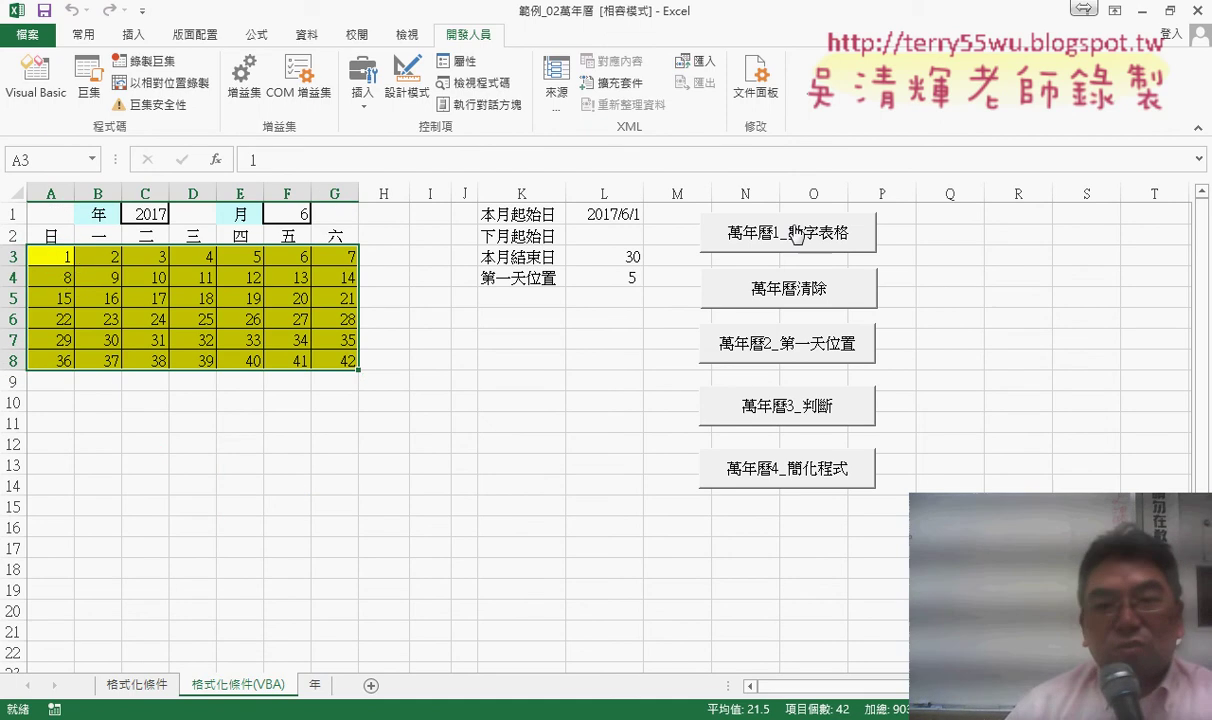
click(776, 287)
- Open the number-table button's assigned macro in the VBA editor beside the sheet, showing Module1
ctrl+click(820, 235)
right_click(820, 235)
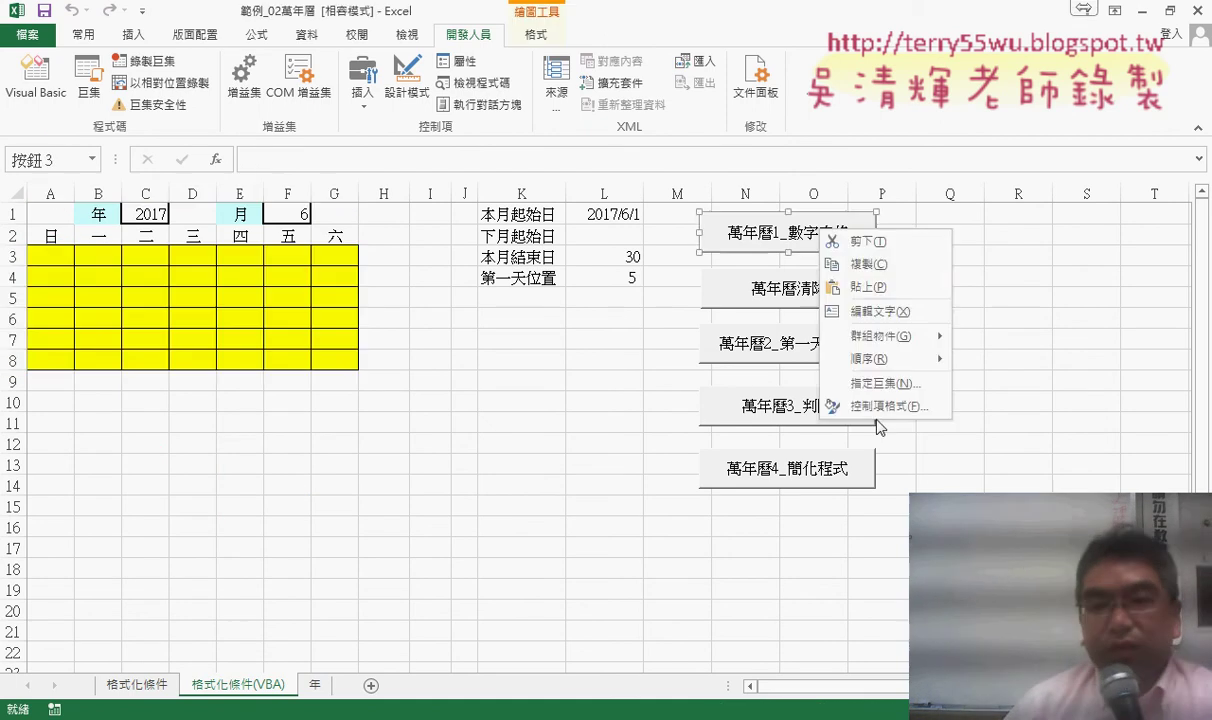
click(887, 379)
click(1043, 240)
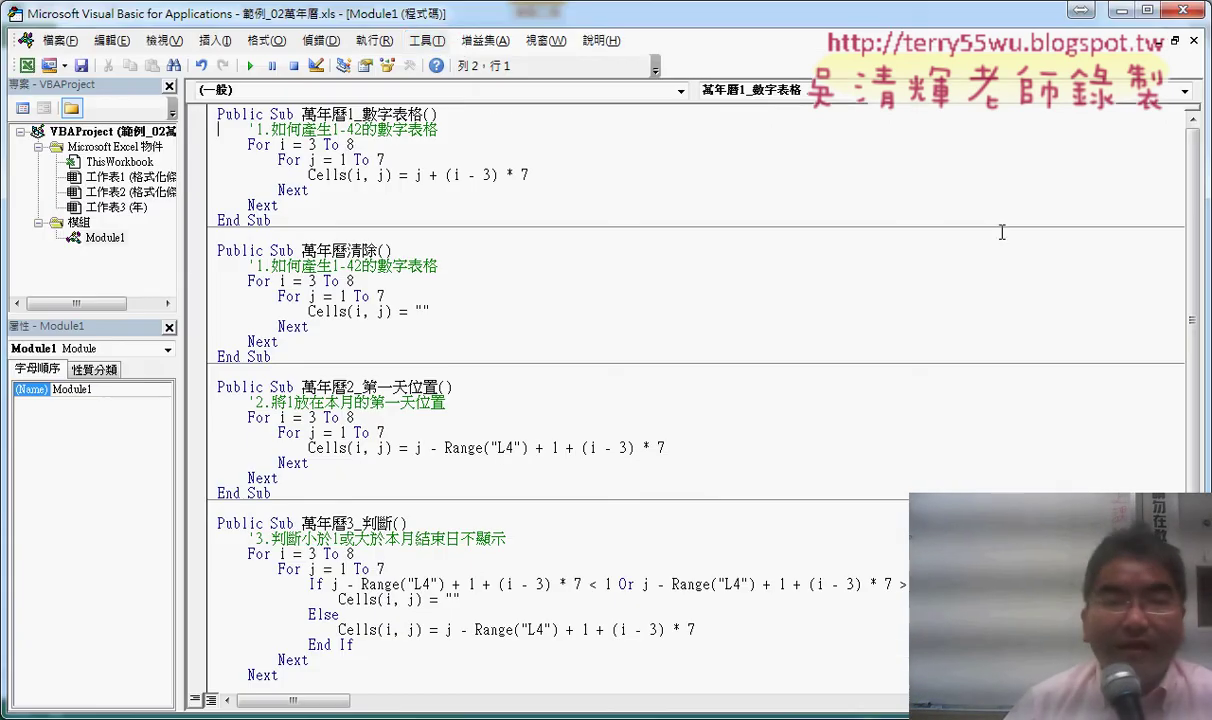
mouse_move(180, 12)
mouse_down()
mouse_move(497, 128)
mouse_move(378, 67)
mouse_up()
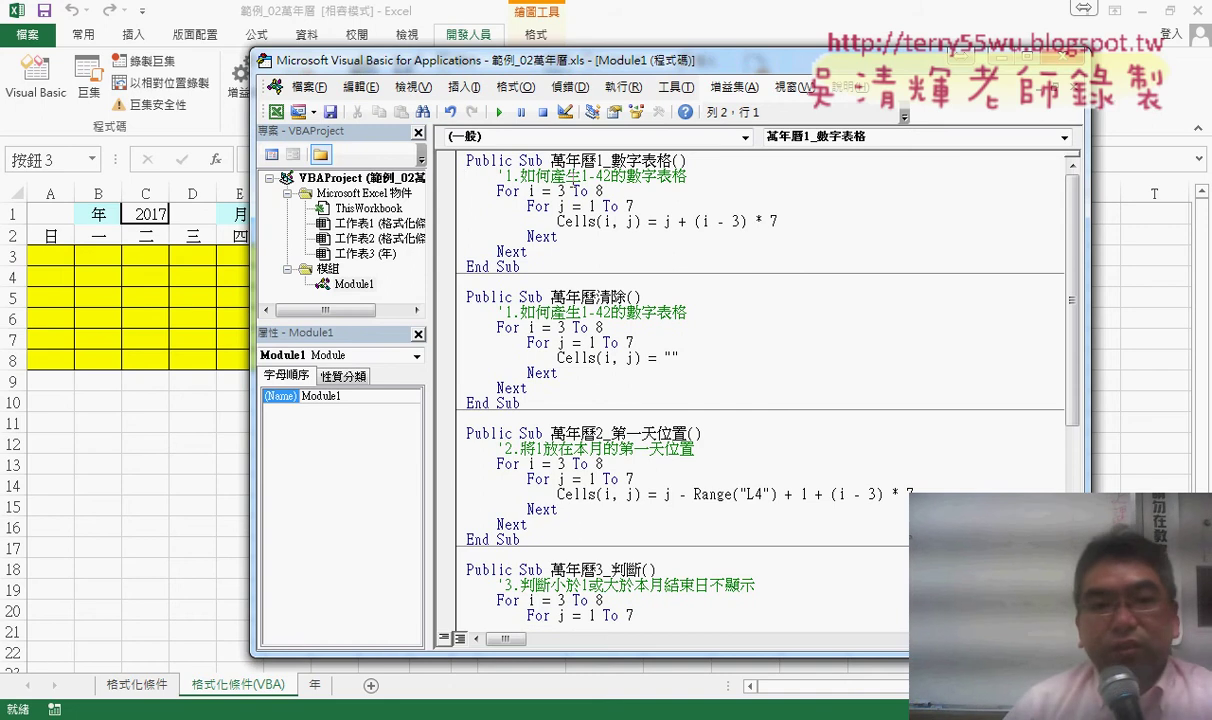
click(352, 285)
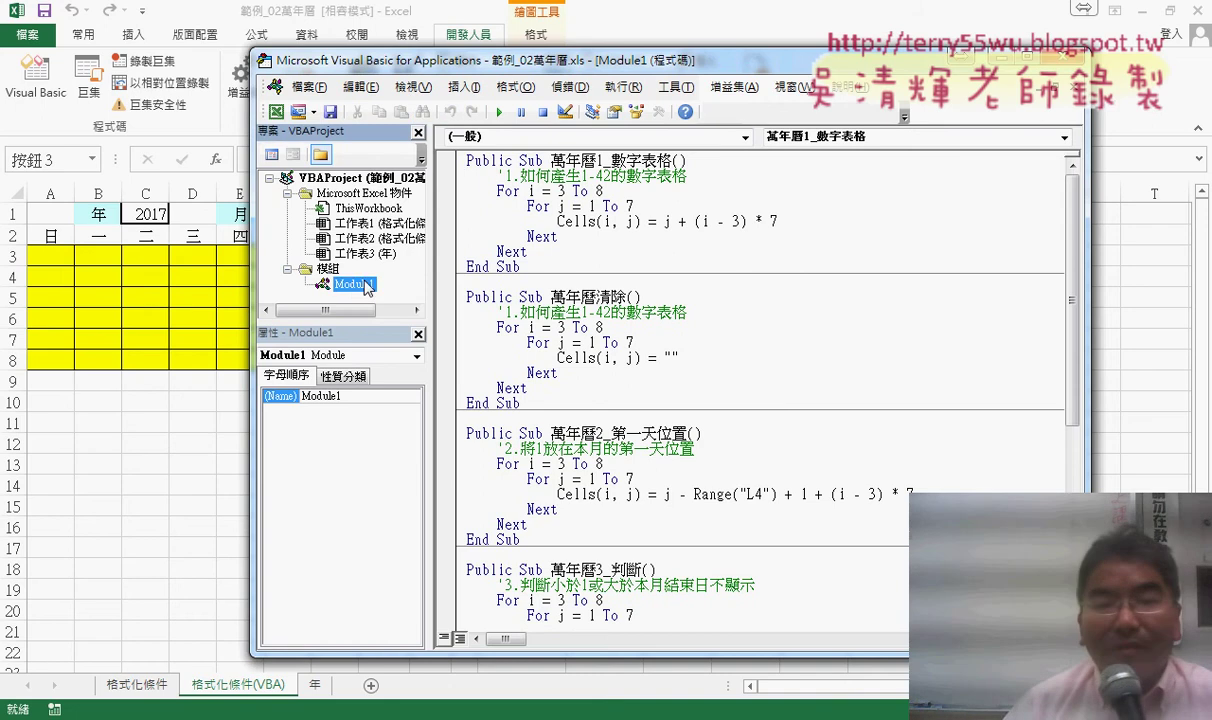
drag(431, 266, 463, 280)
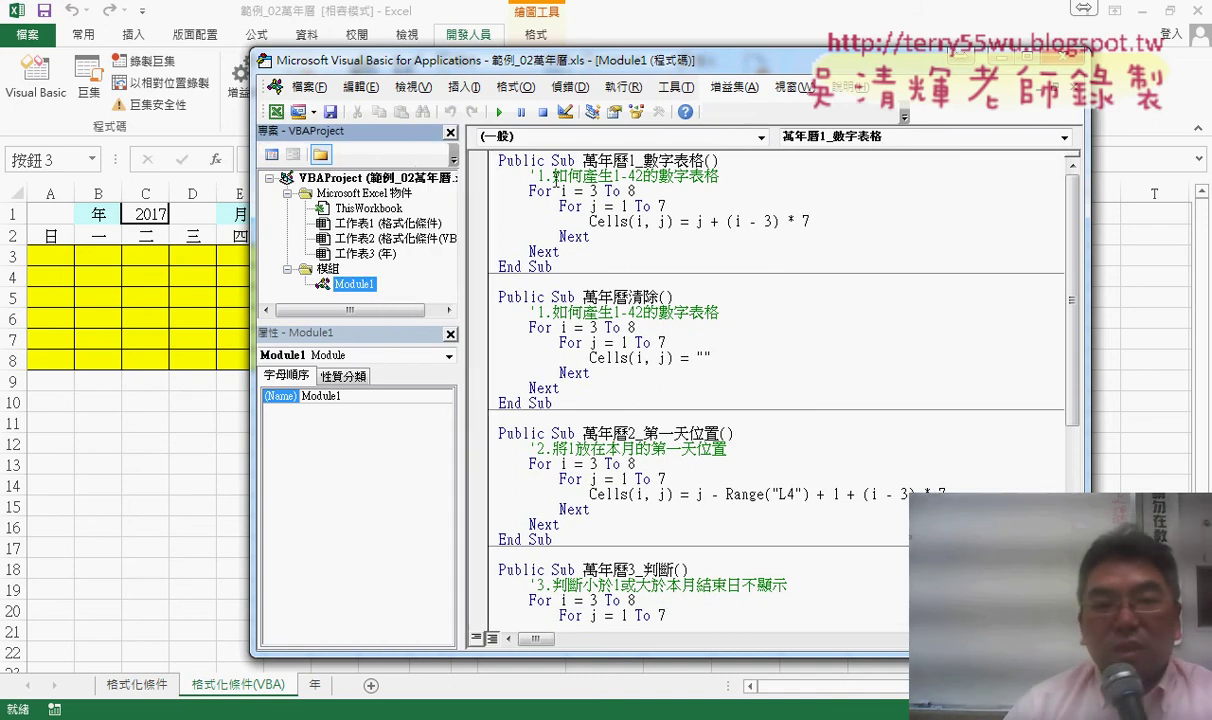
- Highlight the macro name, the i 3 To 8 and j 1 To 7 loops, and Cells(i, j) = j + (i - 3) * 7
drag(583, 160, 705, 160)
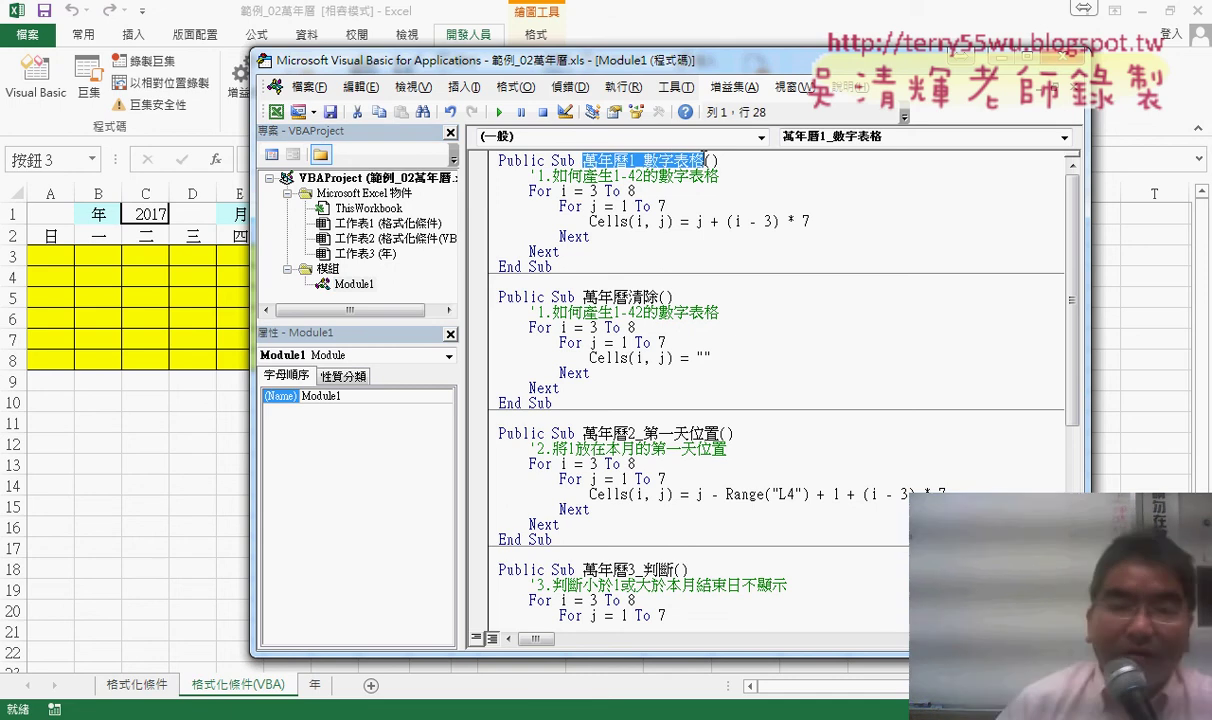
double_click(563, 191)
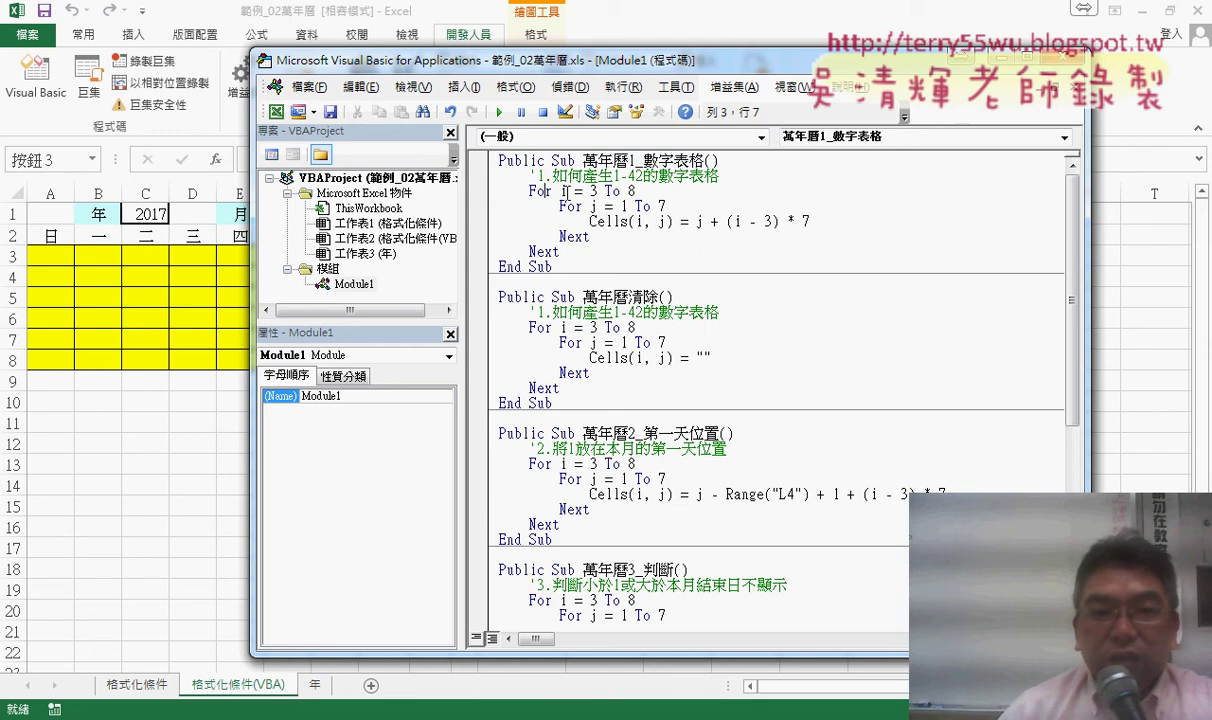
drag(589, 191, 636, 191)
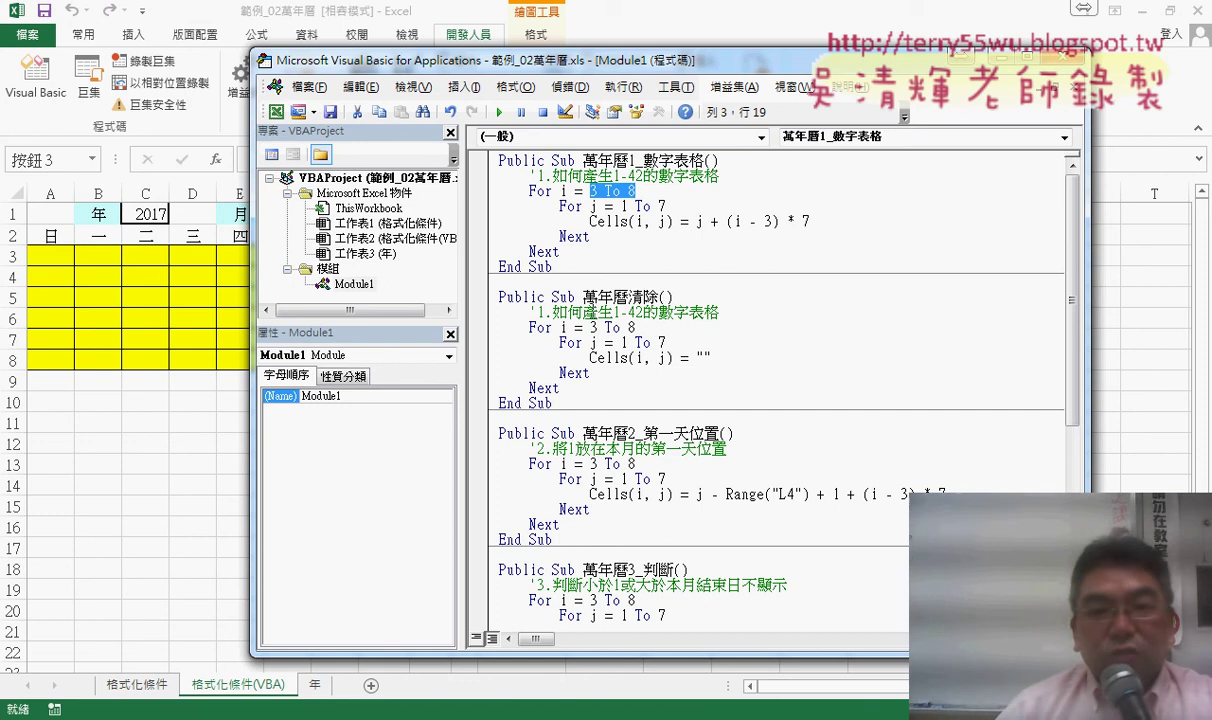
drag(620, 206, 666, 206)
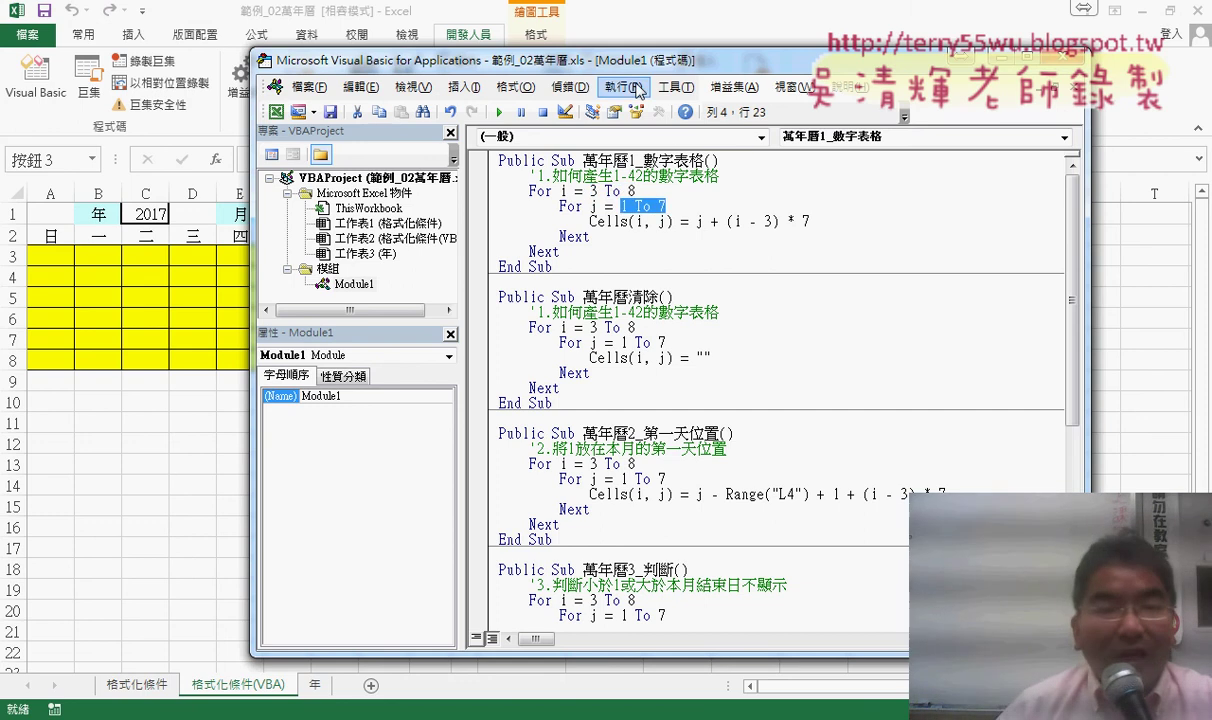
mouse_move(640, 70)
mouse_down()
mouse_move(800, 68)
mouse_move(725, 66)
mouse_up()
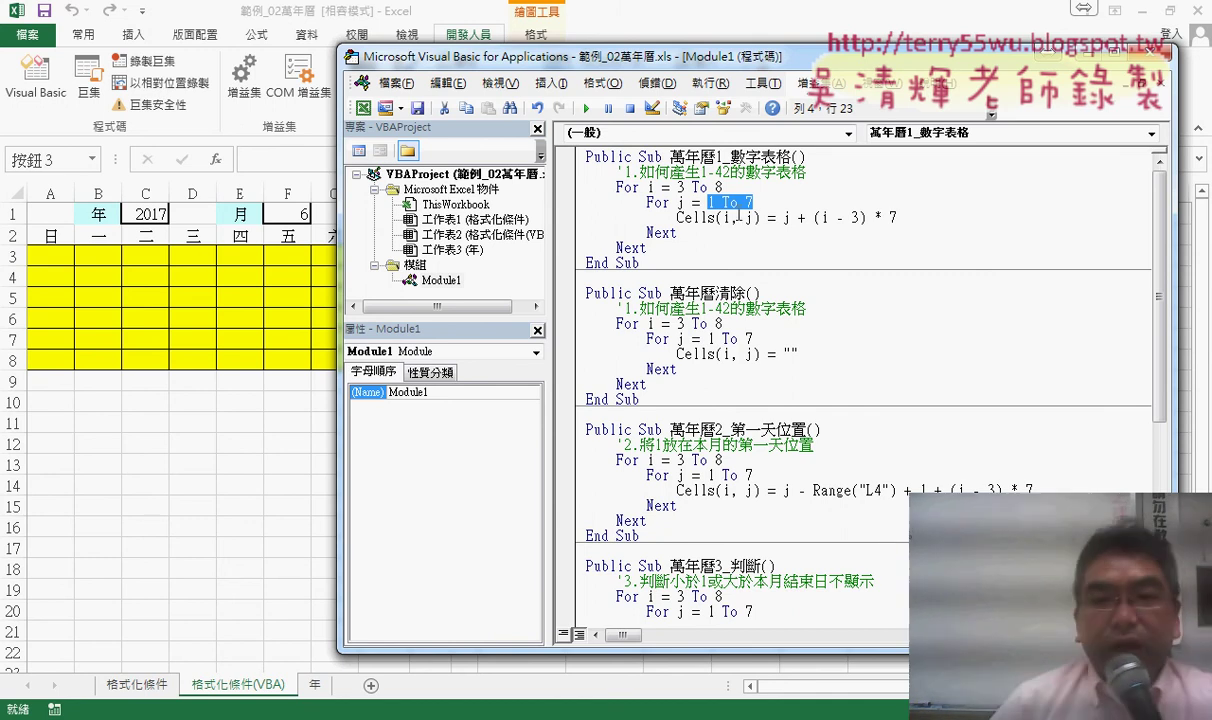
drag(768, 217, 676, 217)
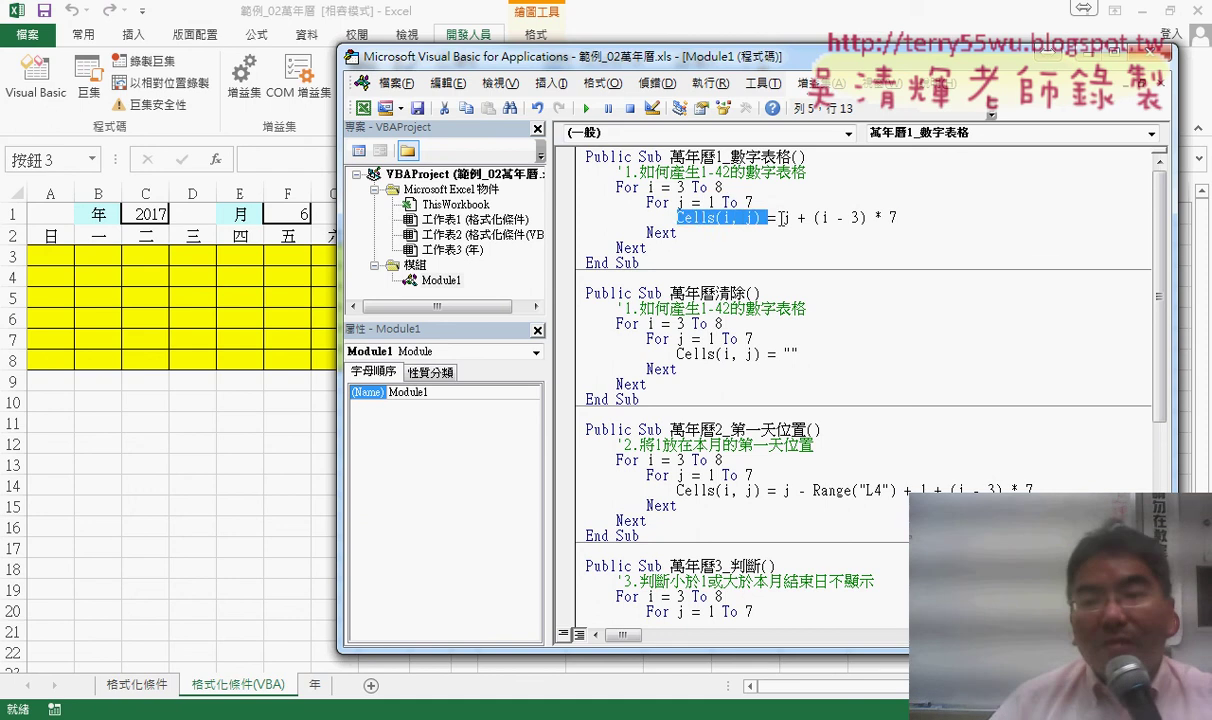
drag(783, 217, 926, 221)
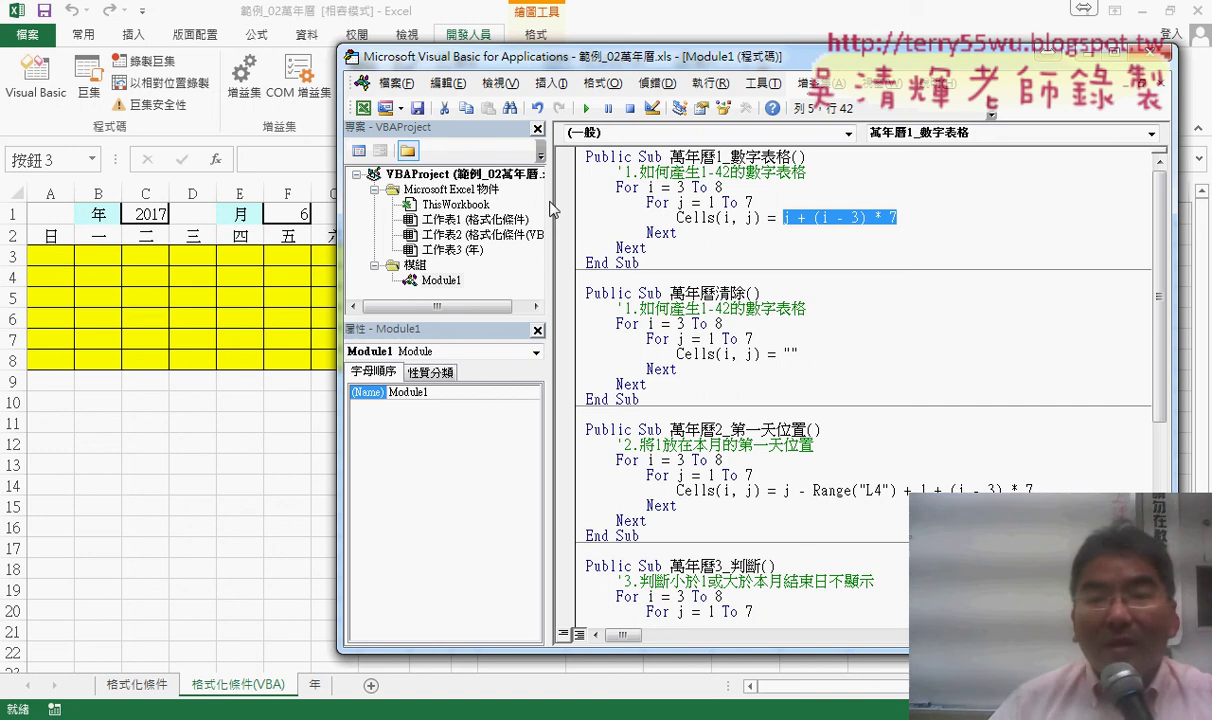
double_click(653, 189)
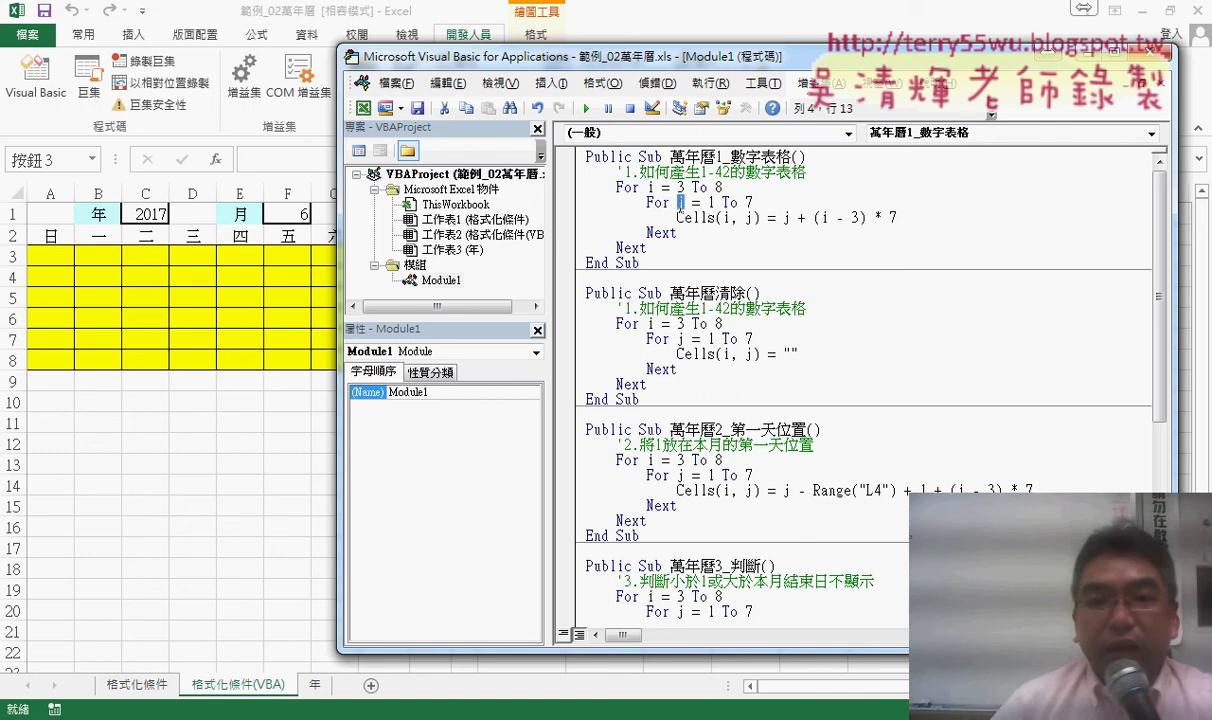
double_click(680, 203)
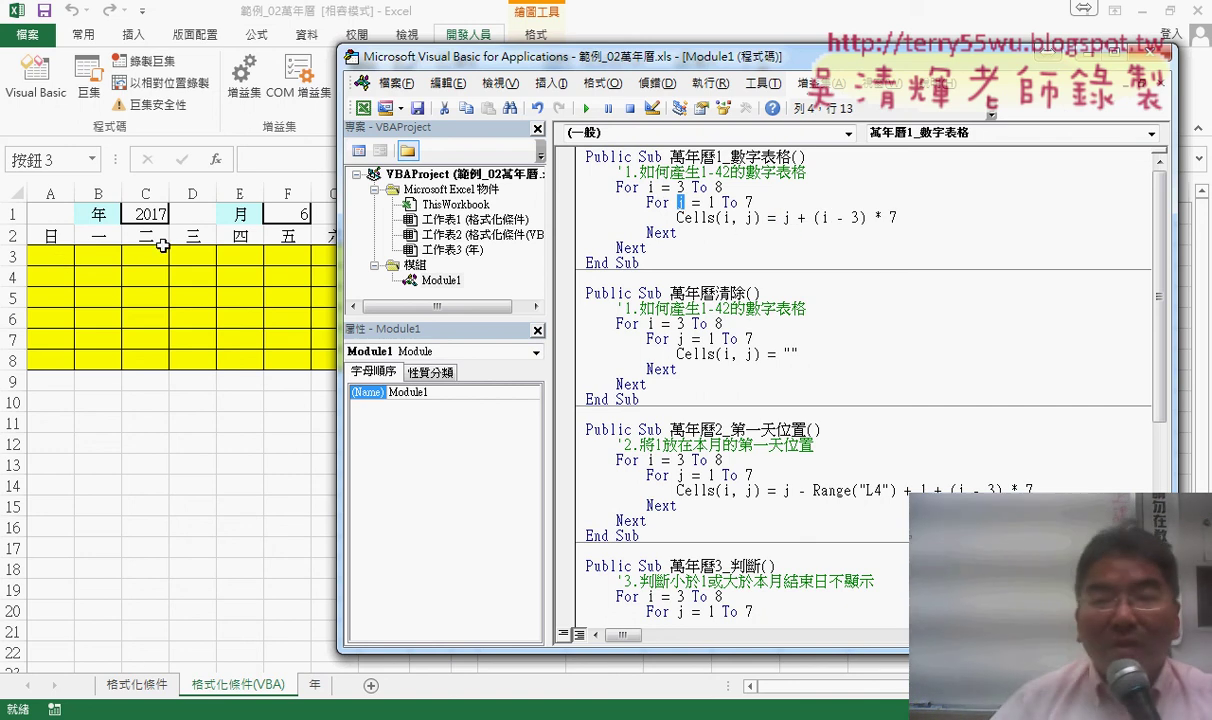
double_click(786, 217)
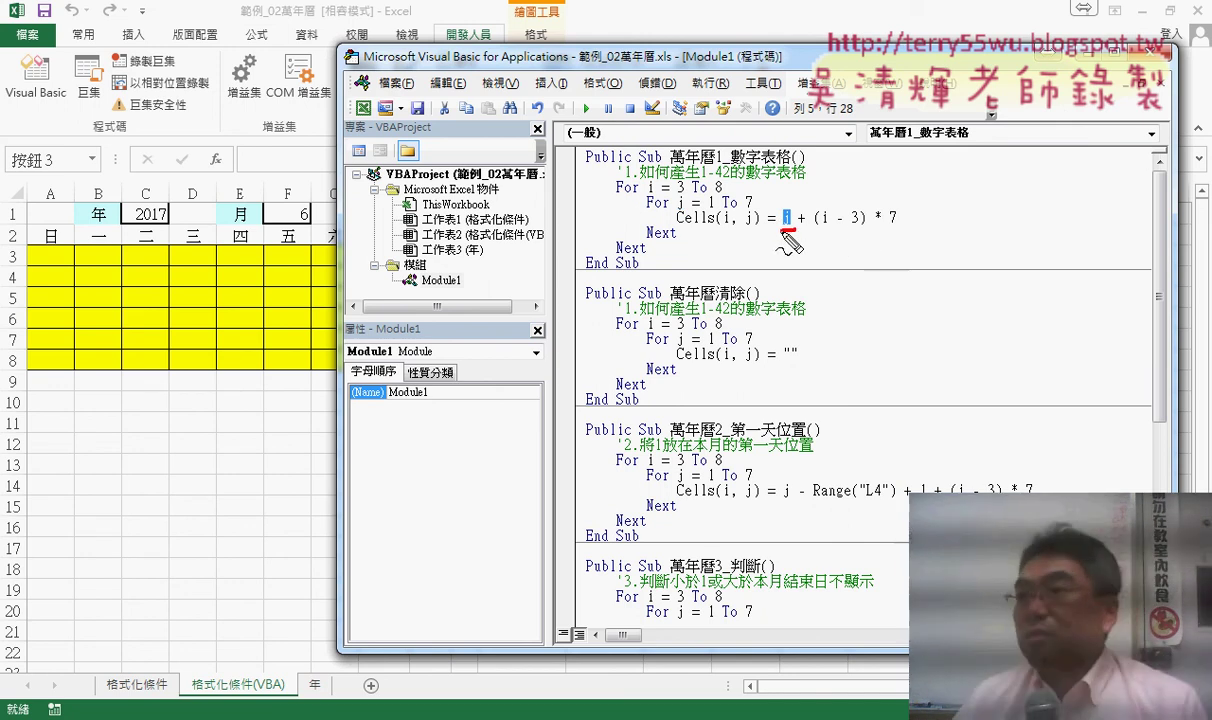
drag(781, 230, 796, 229)
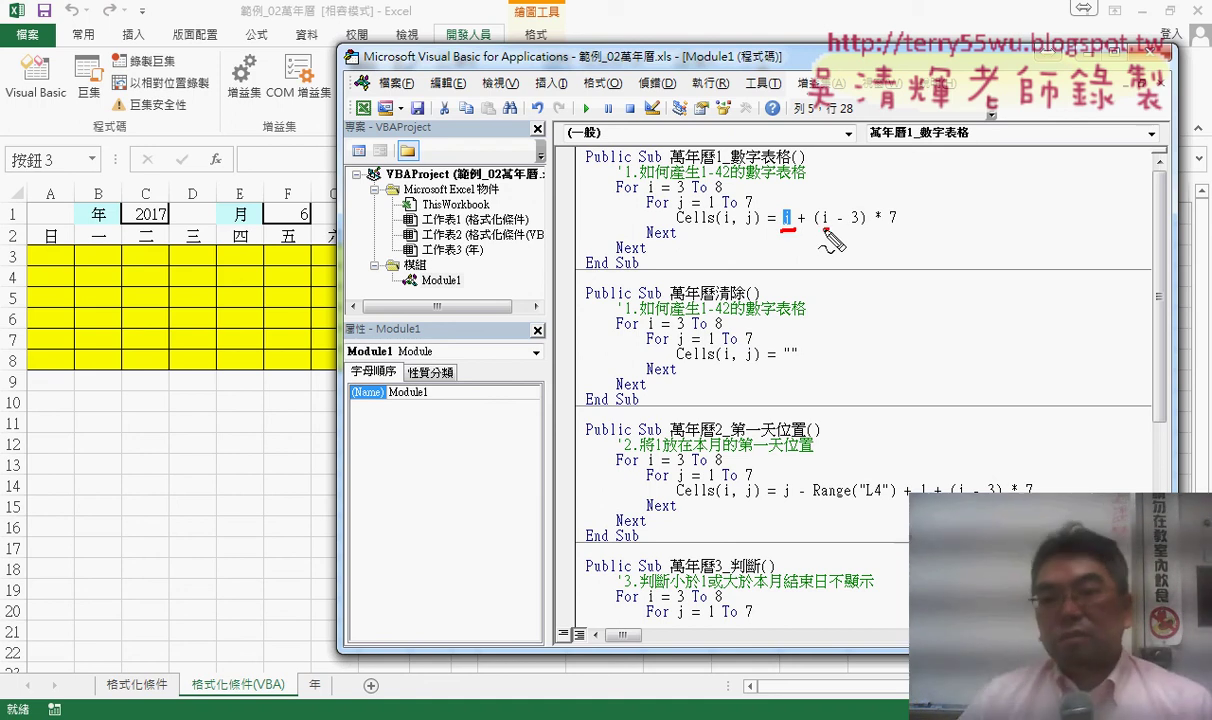
drag(815, 229, 829, 229)
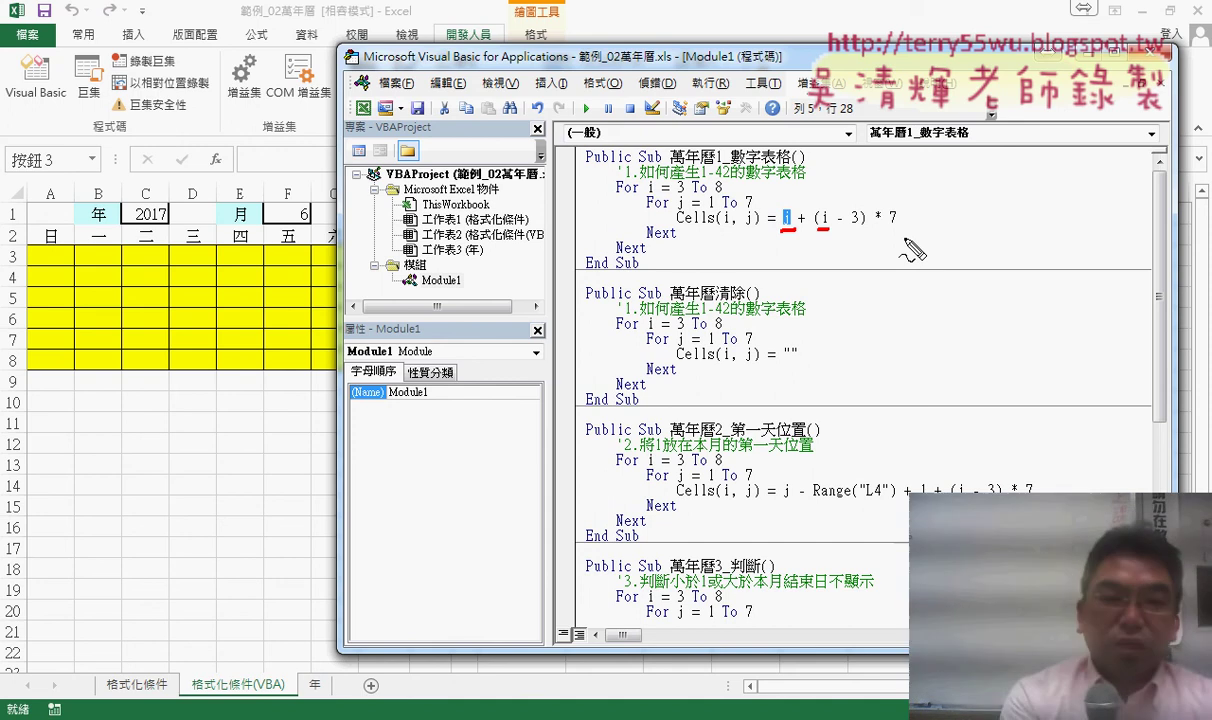
- Go through the j + (i - 3) * 7 formula term by term, leaving the cursor in 萬年曆1_數字表格
key(Escape)
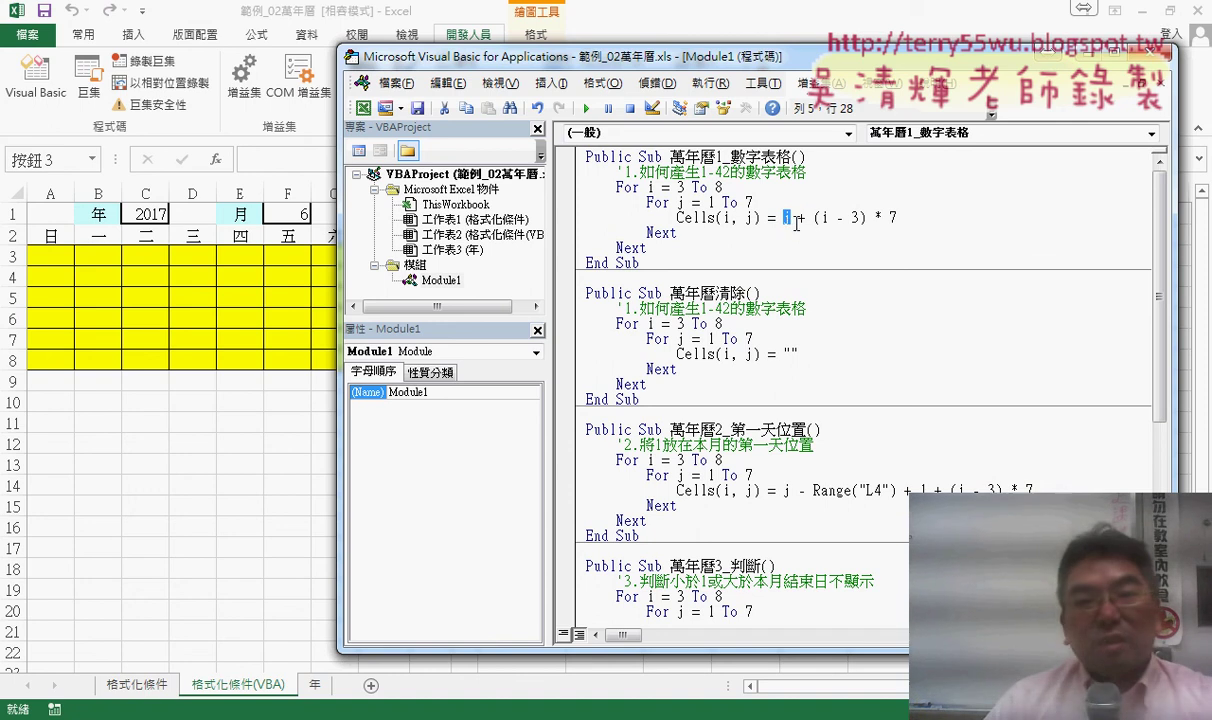
double_click(801, 217)
drag(813, 217, 862, 218)
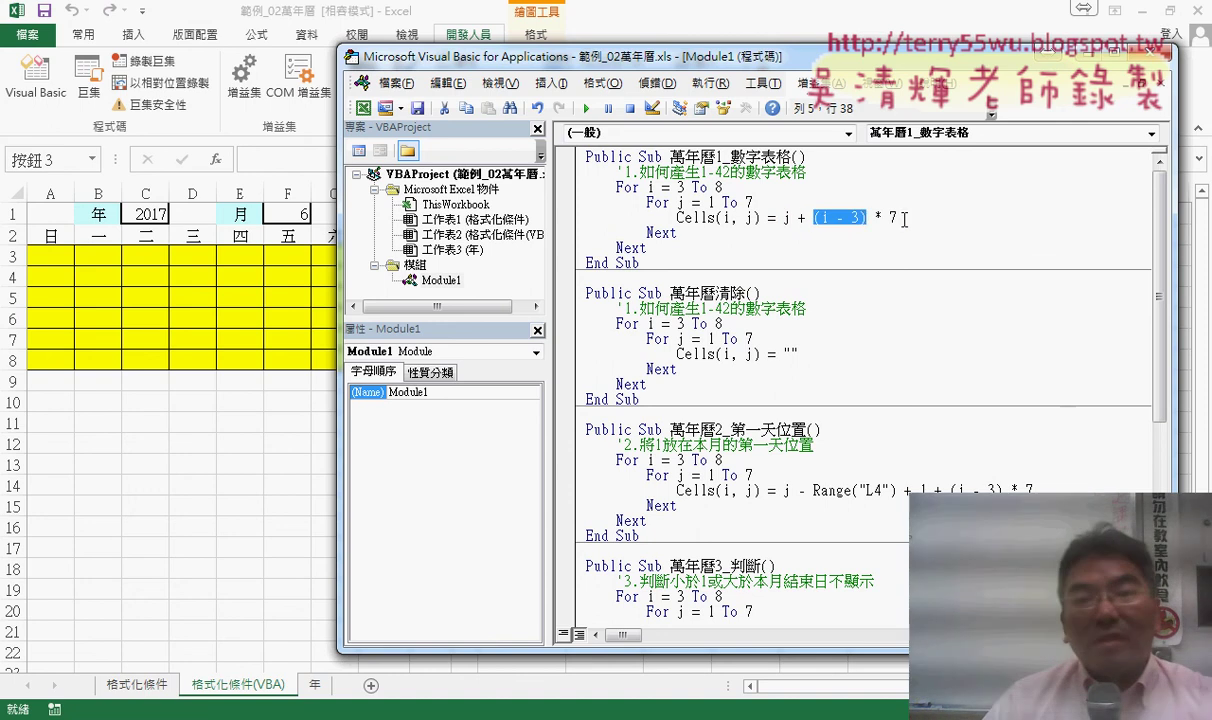
double_click(826, 217)
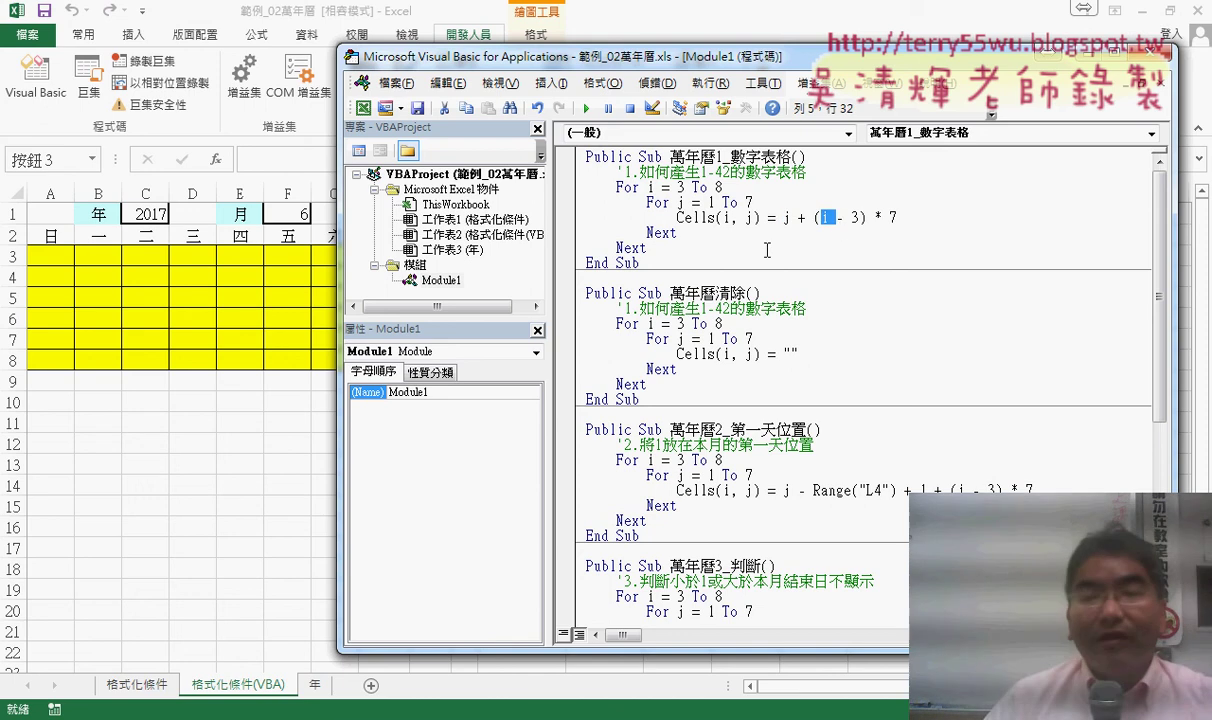
double_click(786, 217)
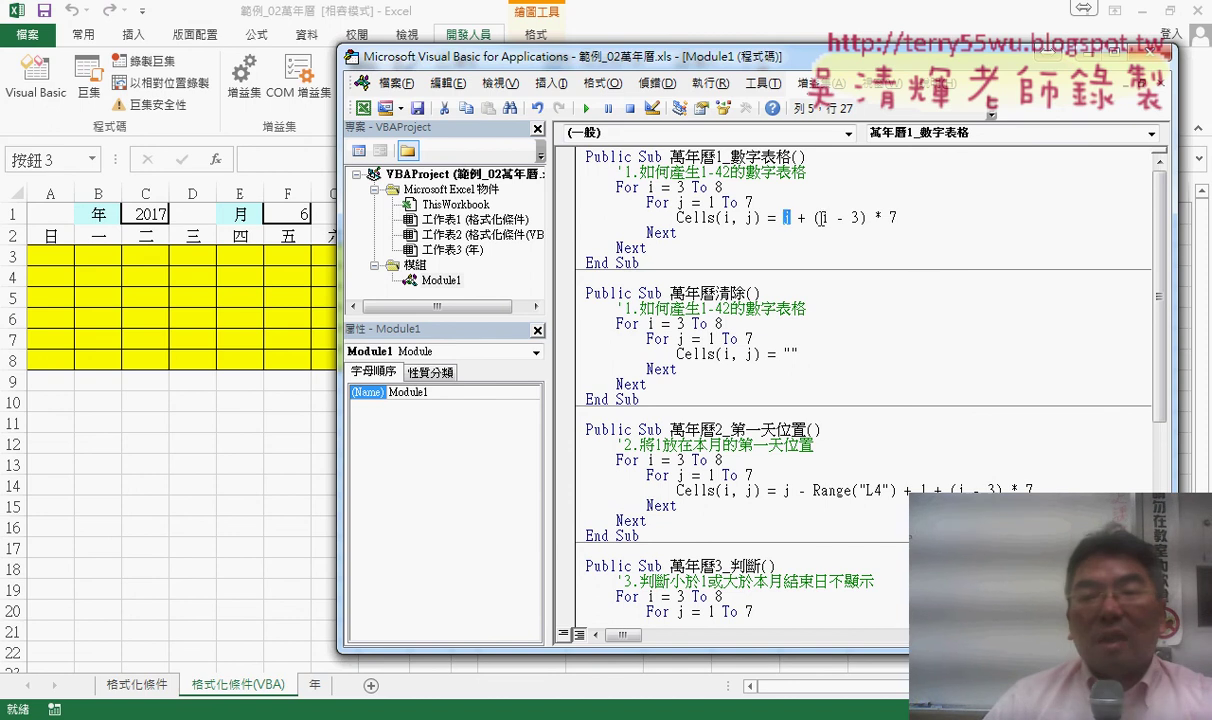
drag(784, 217, 905, 218)
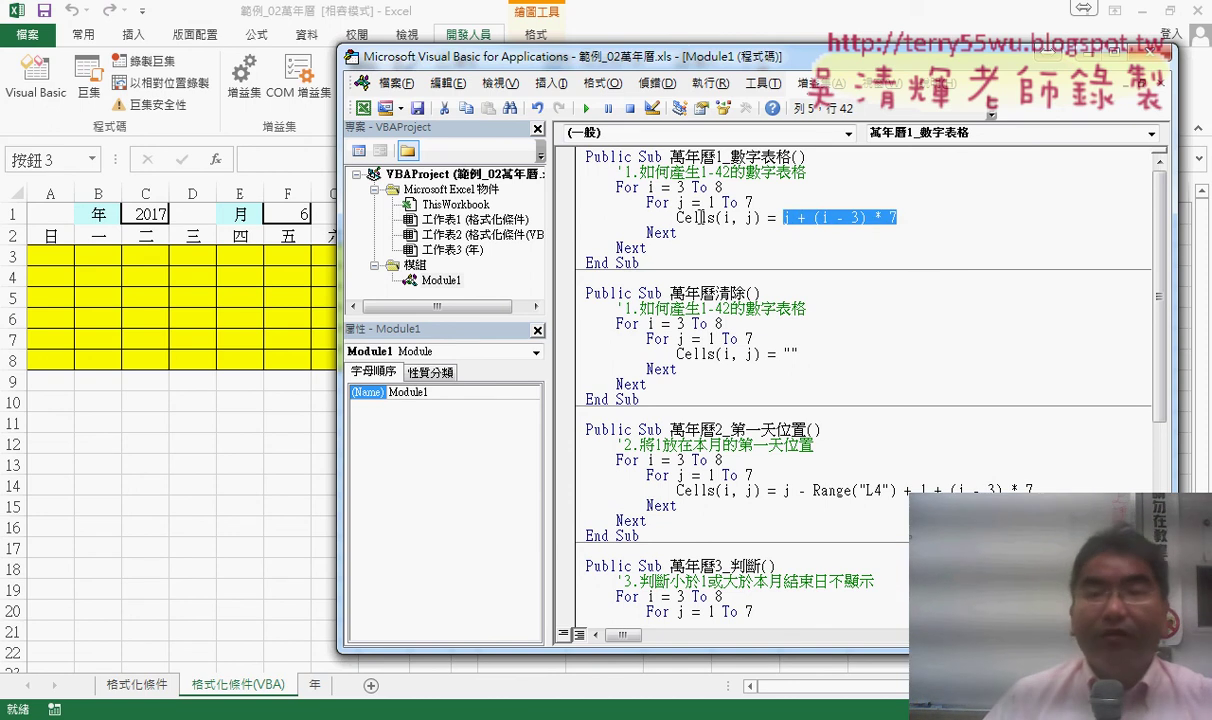
click(706, 214)
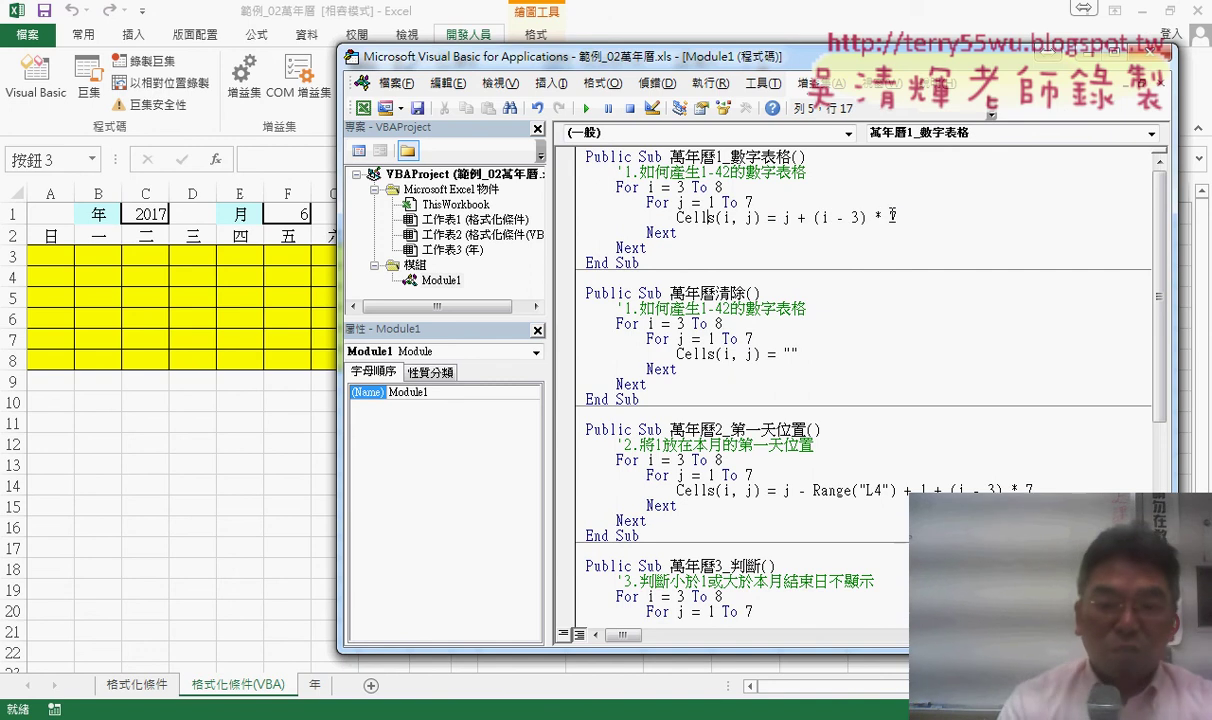
- Start stepping 萬年曆1_數字表格 with F8 down to the Cells(i, j) assignment line
key(F8)
key(F8)
key(F8)
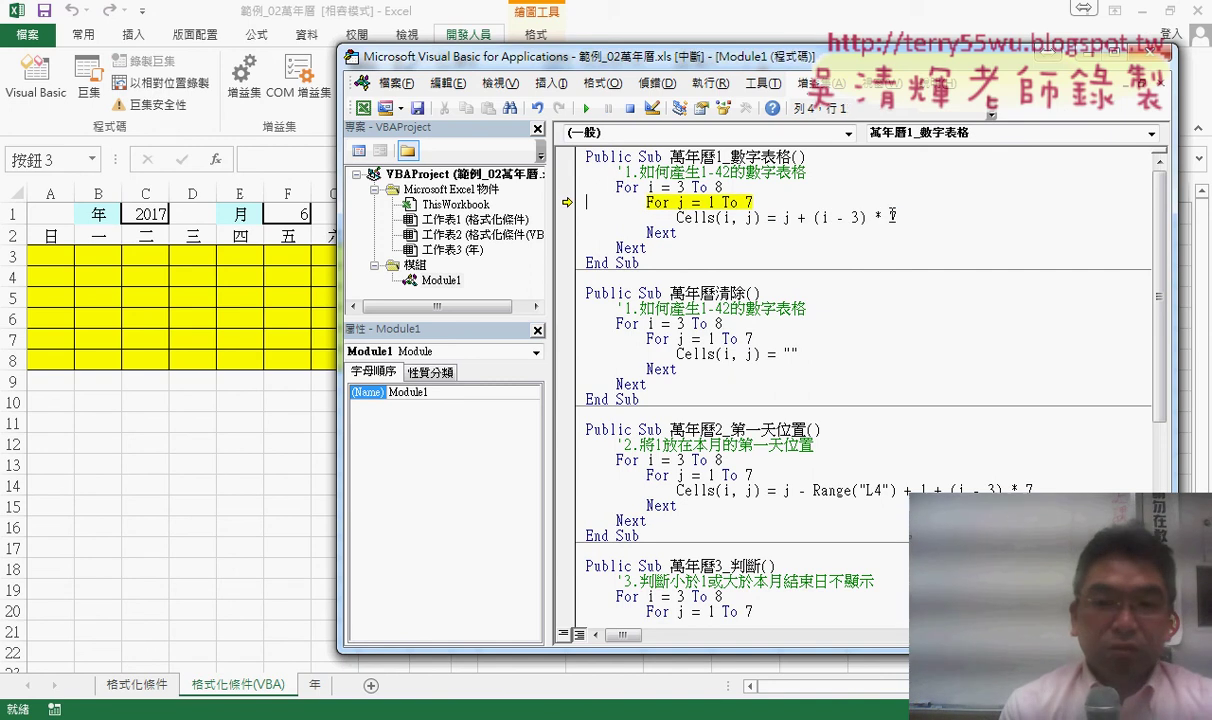
key(F8)
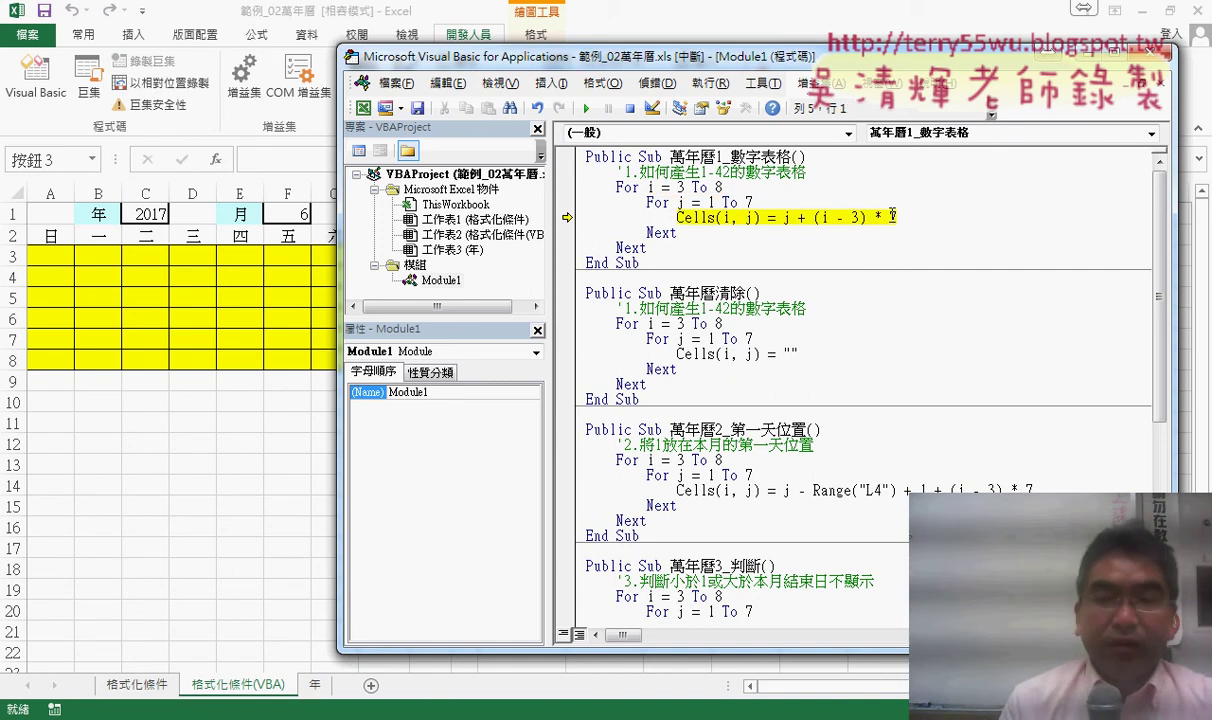
drag(906, 216, 785, 217)
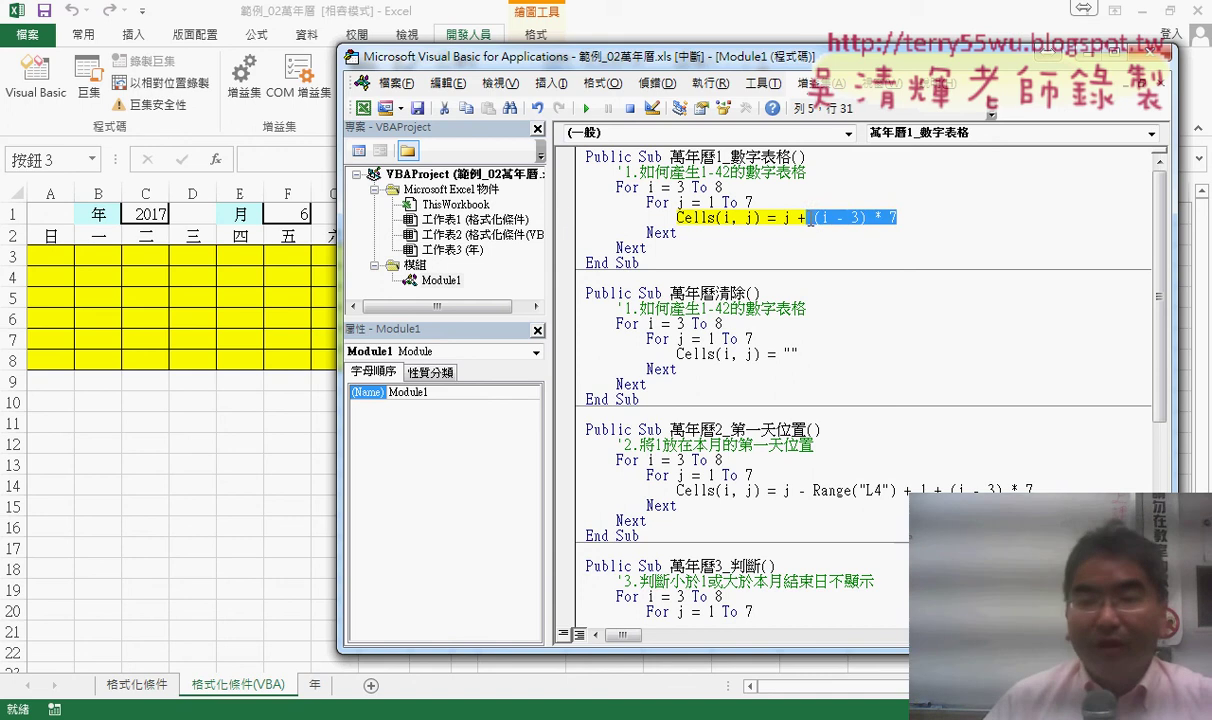
mouse_move(725, 218)
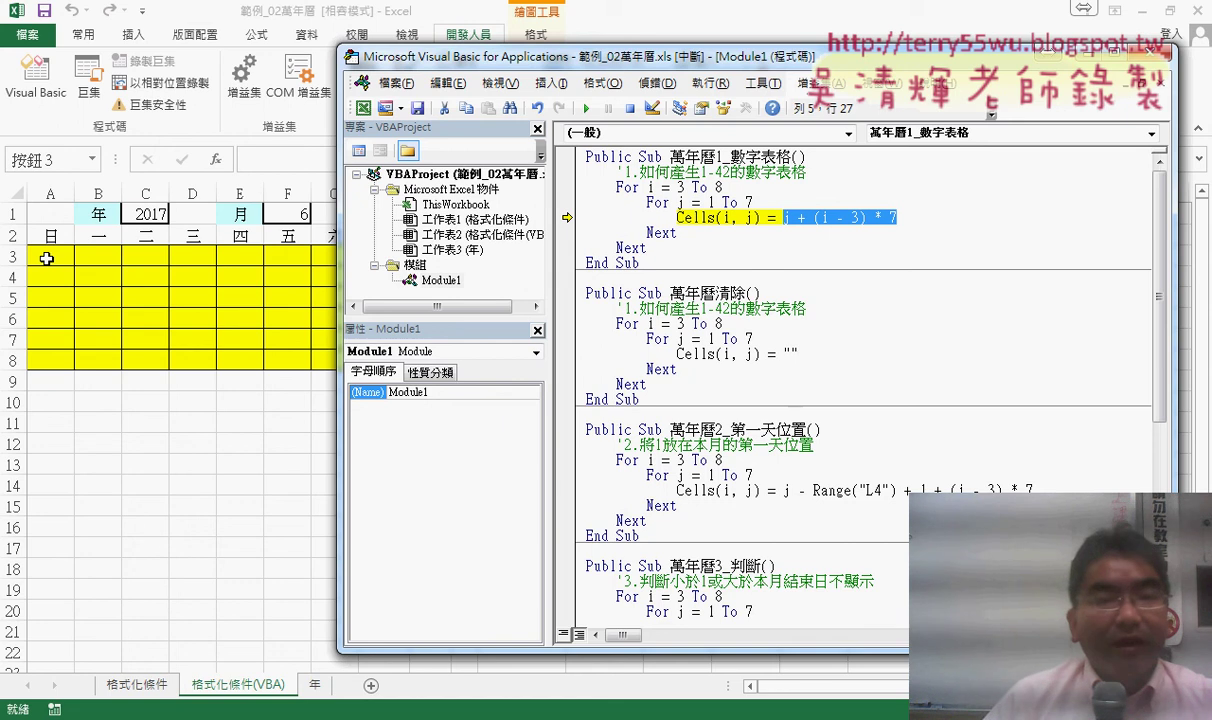
click(903, 223)
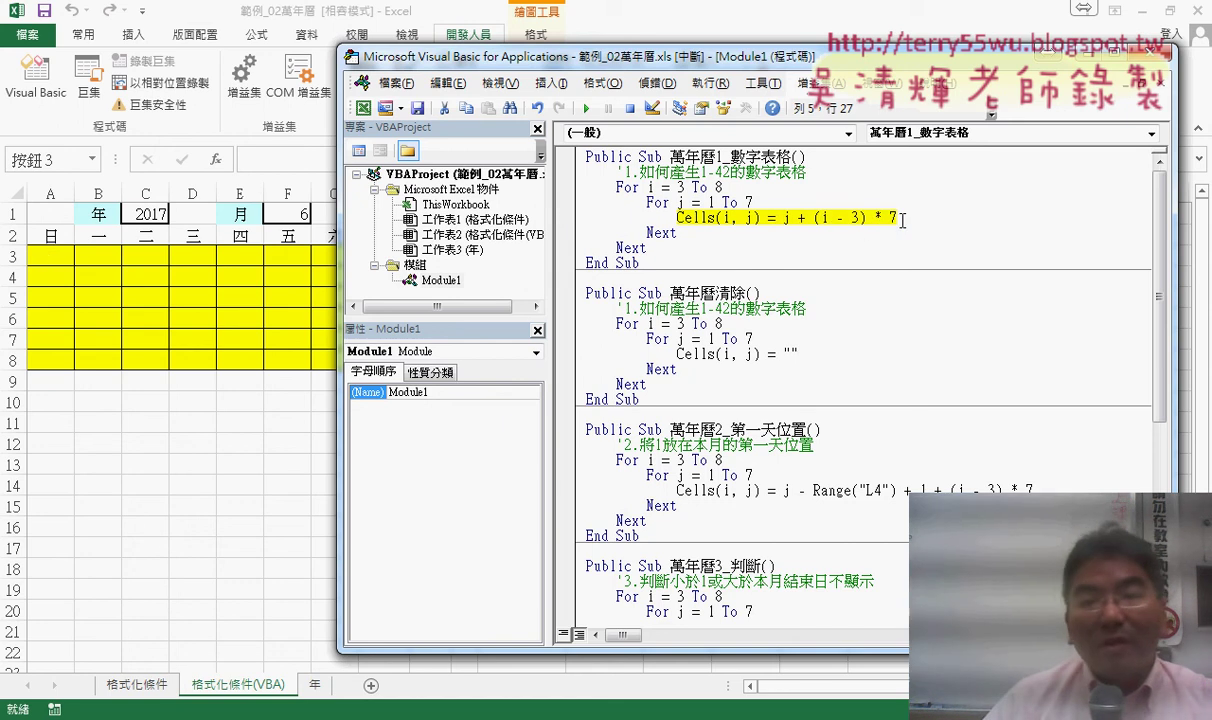
- Underline the j + (i - 3) * 7 formula in red, then step once to write 1 into A3
key(shift+Left)
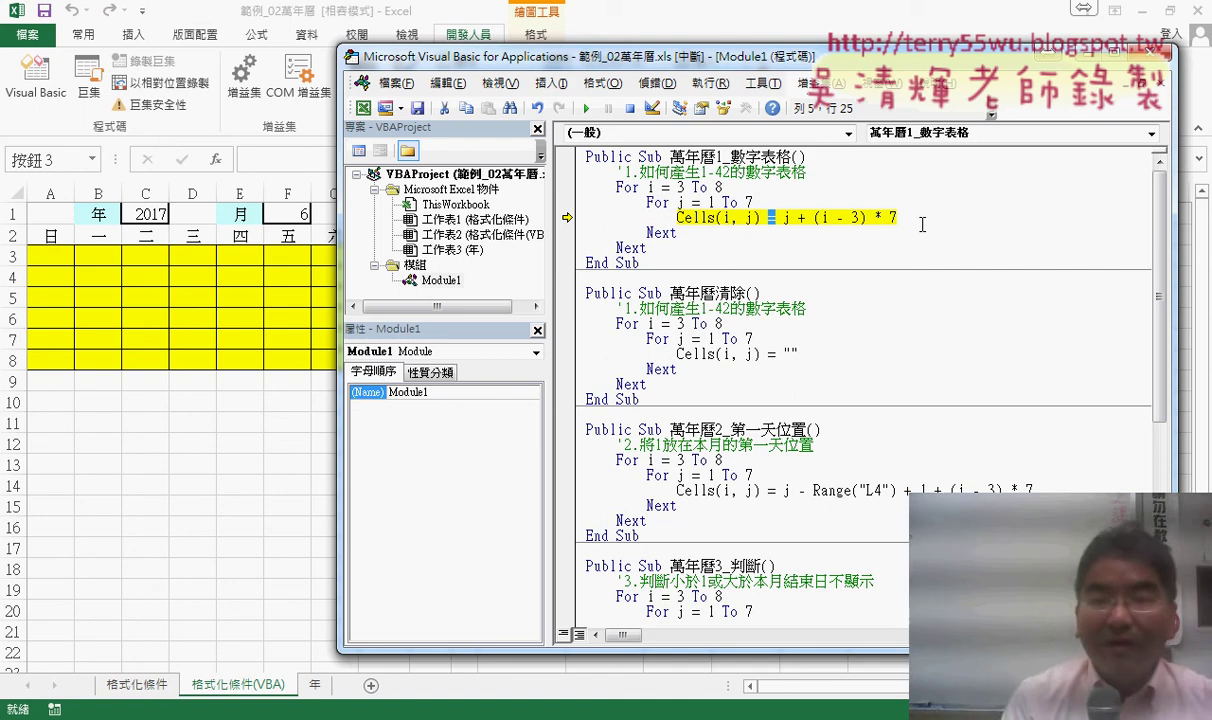
key(ctrl+2)
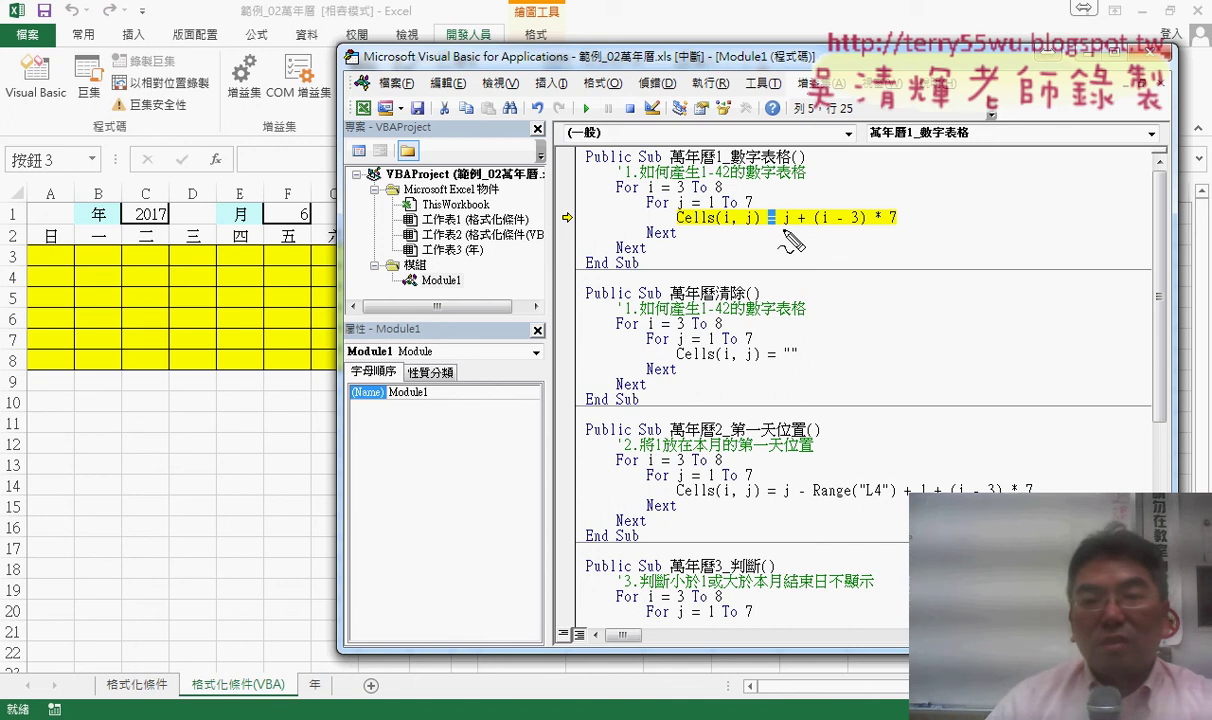
mouse_move(783, 228)
mouse_down()
mouse_move(901, 228)
mouse_move(752, 207)
mouse_move(778, 216)
mouse_move(782, 238)
mouse_up()
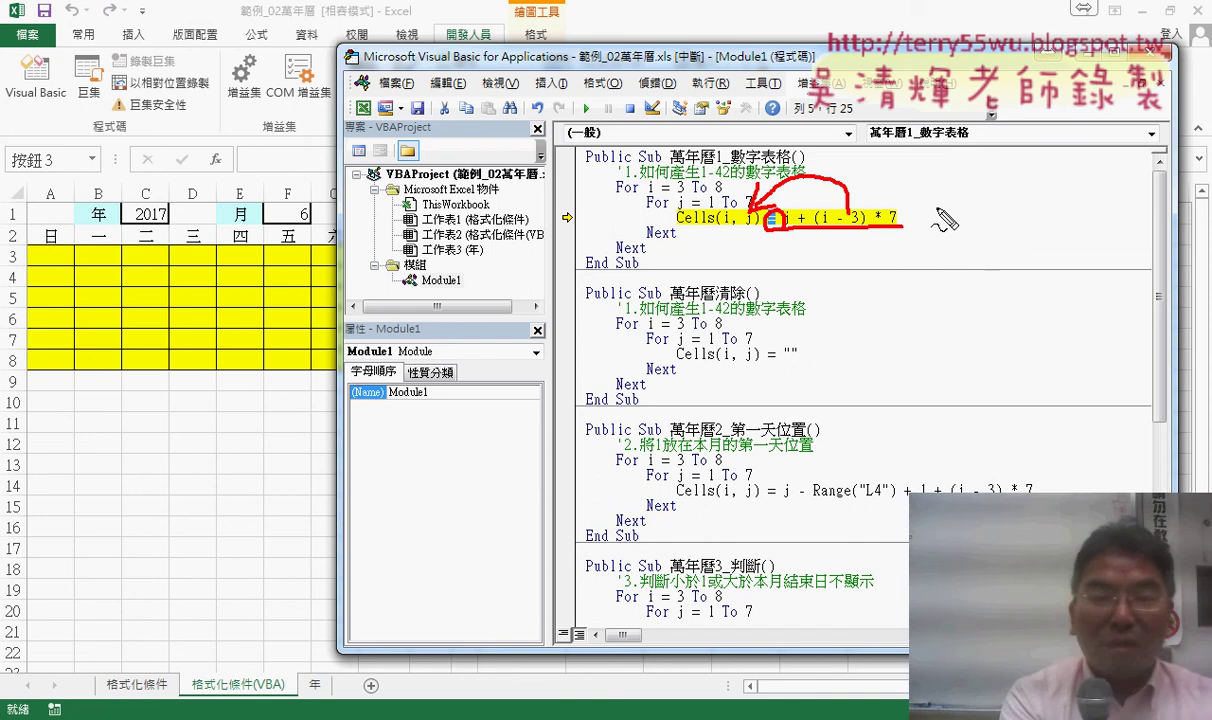
key(Escape)
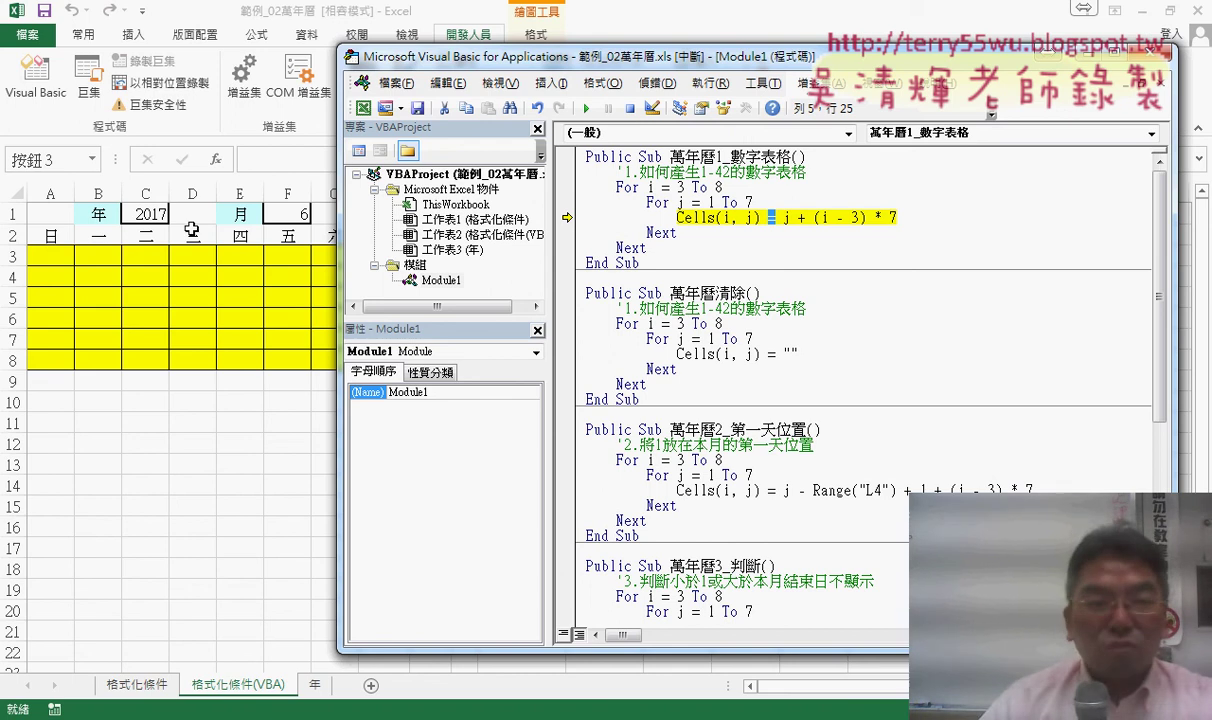
key(F8)
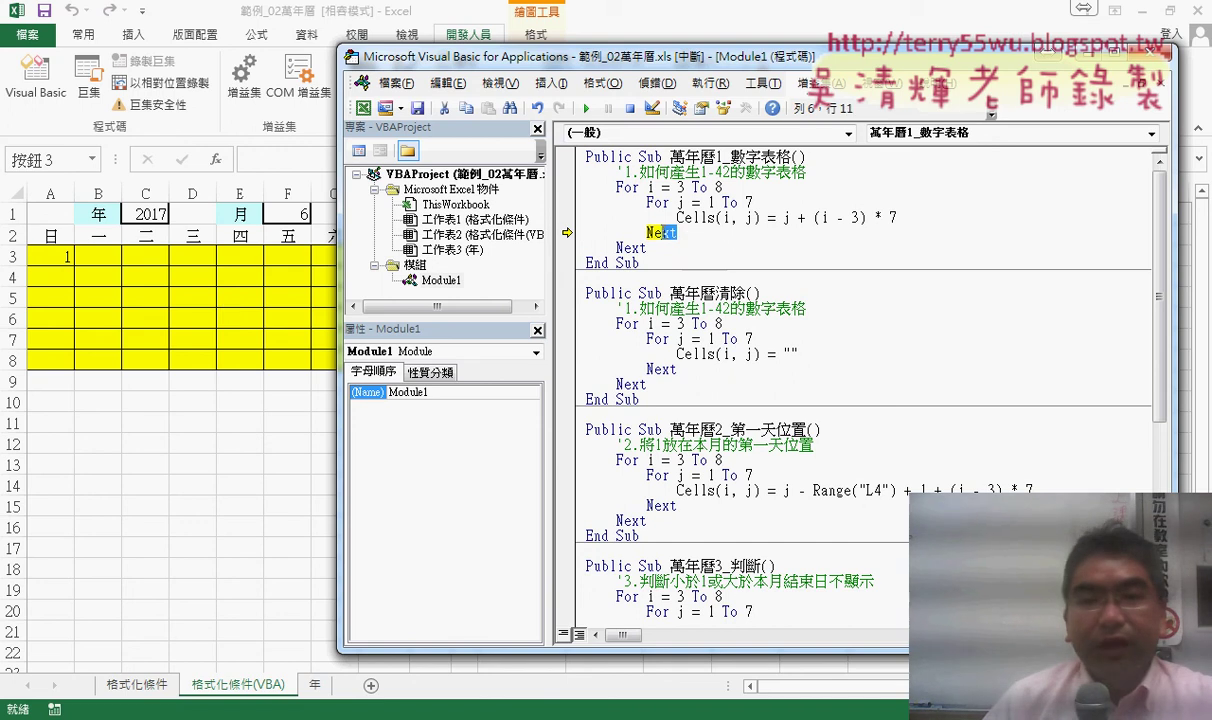
- Highlight the inner For j loop and step it again, writing 2 into B3
drag(678, 233, 570, 204)
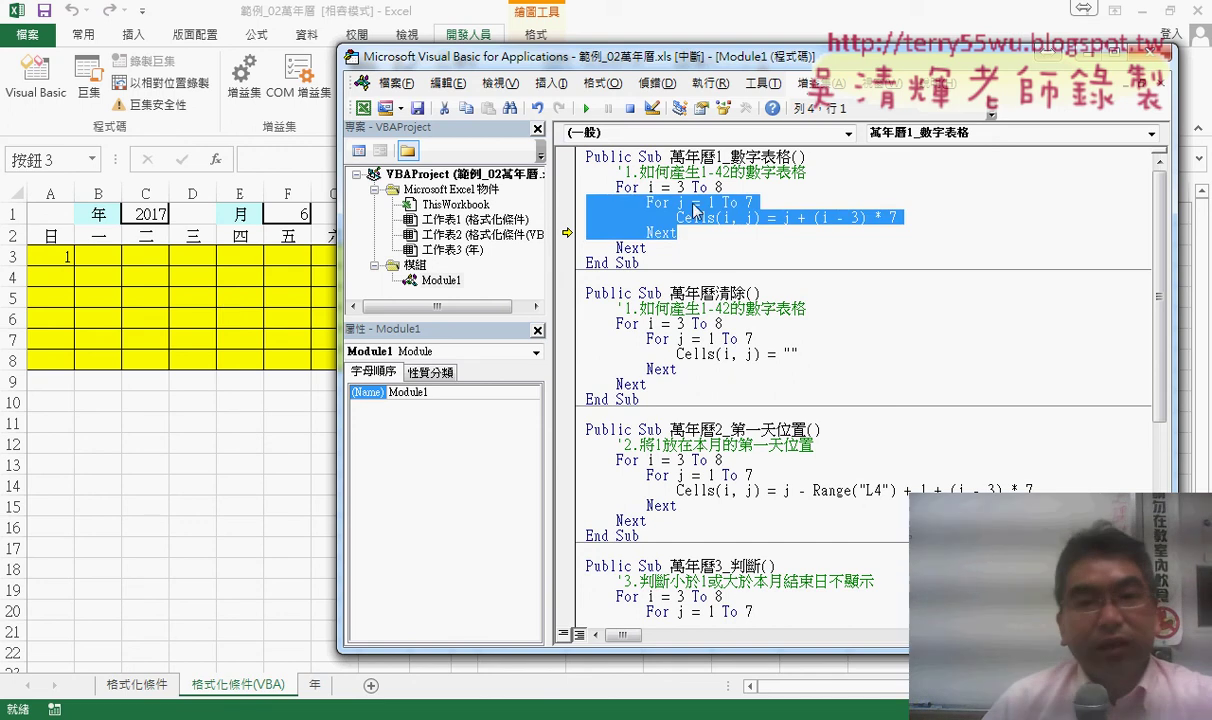
click(751, 236)
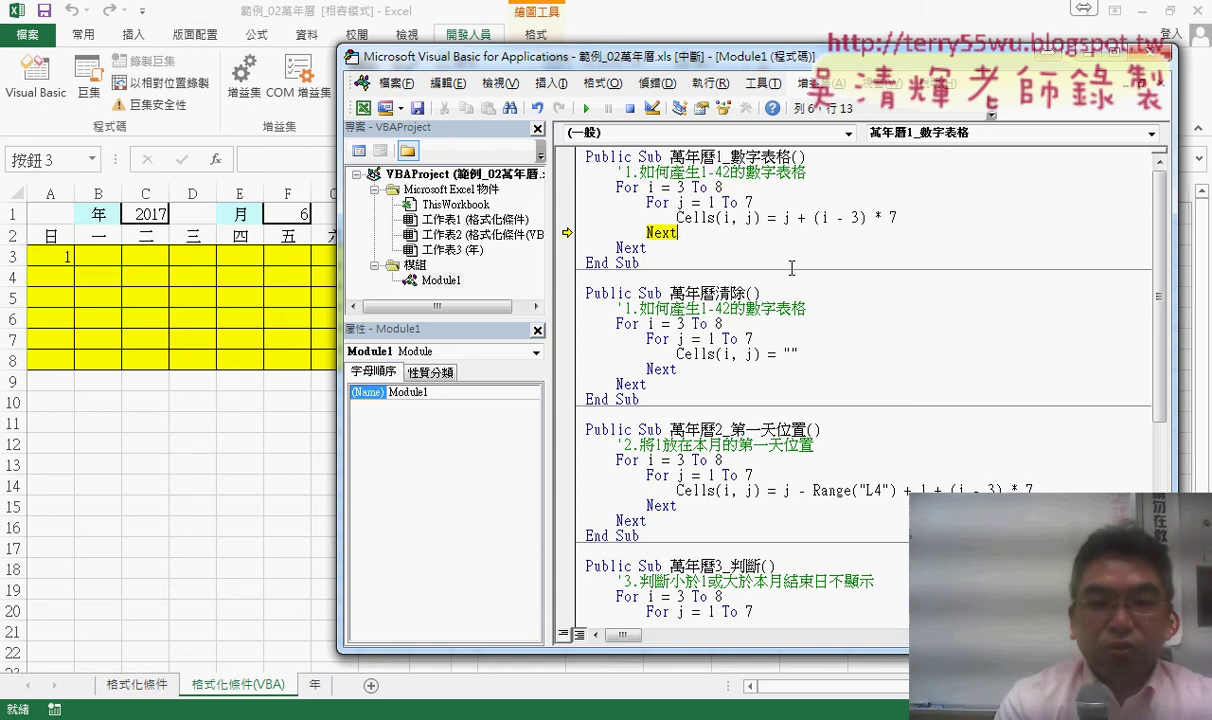
key(F8)
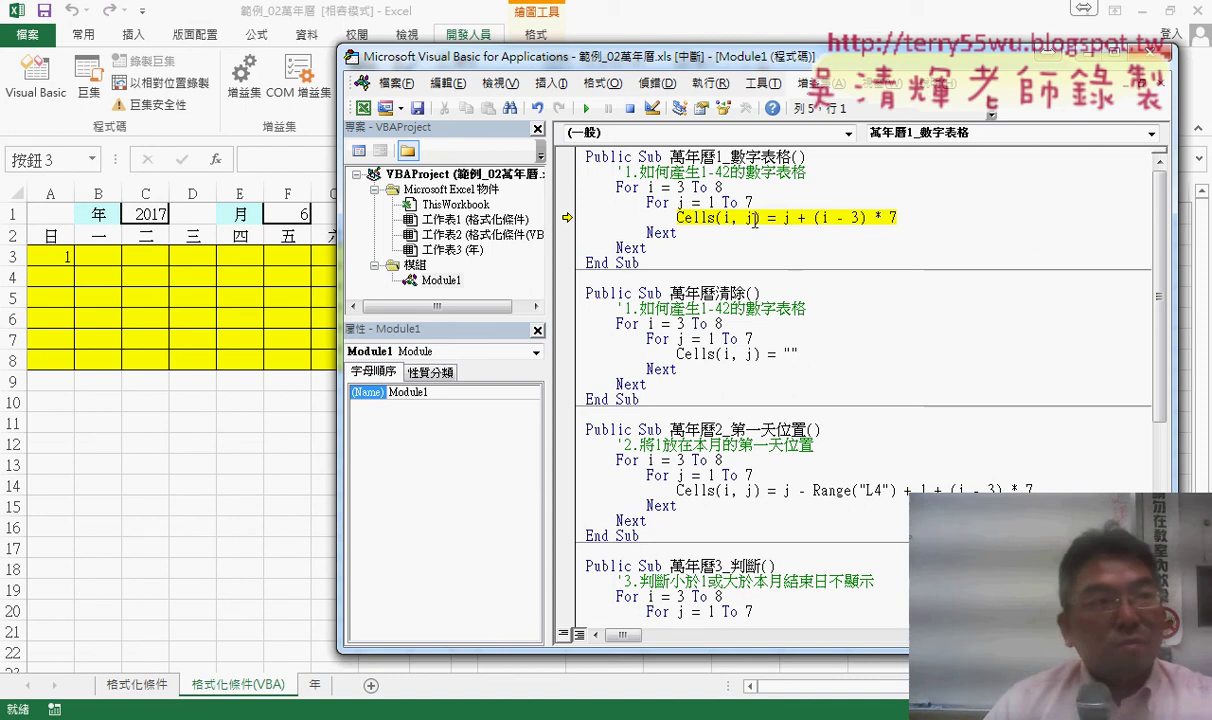
mouse_move(748, 219)
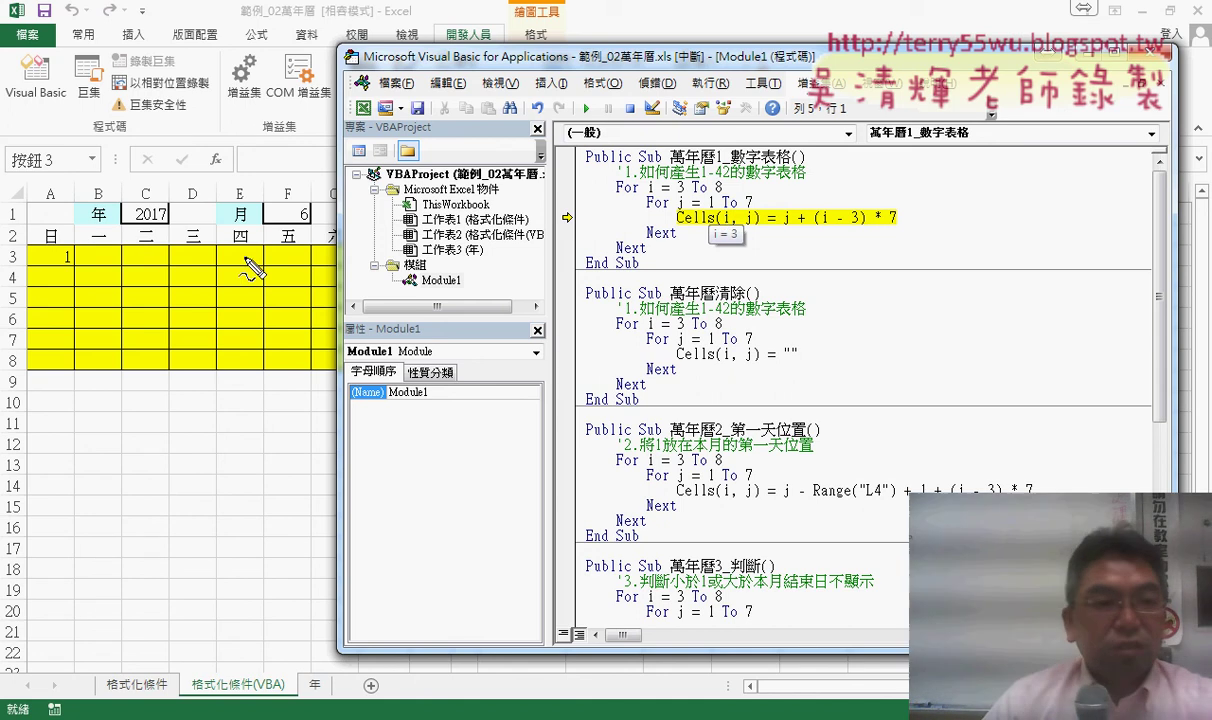
mouse_move(113, 249)
mouse_down()
mouse_move(122, 260)
mouse_move(116, 252)
mouse_up()
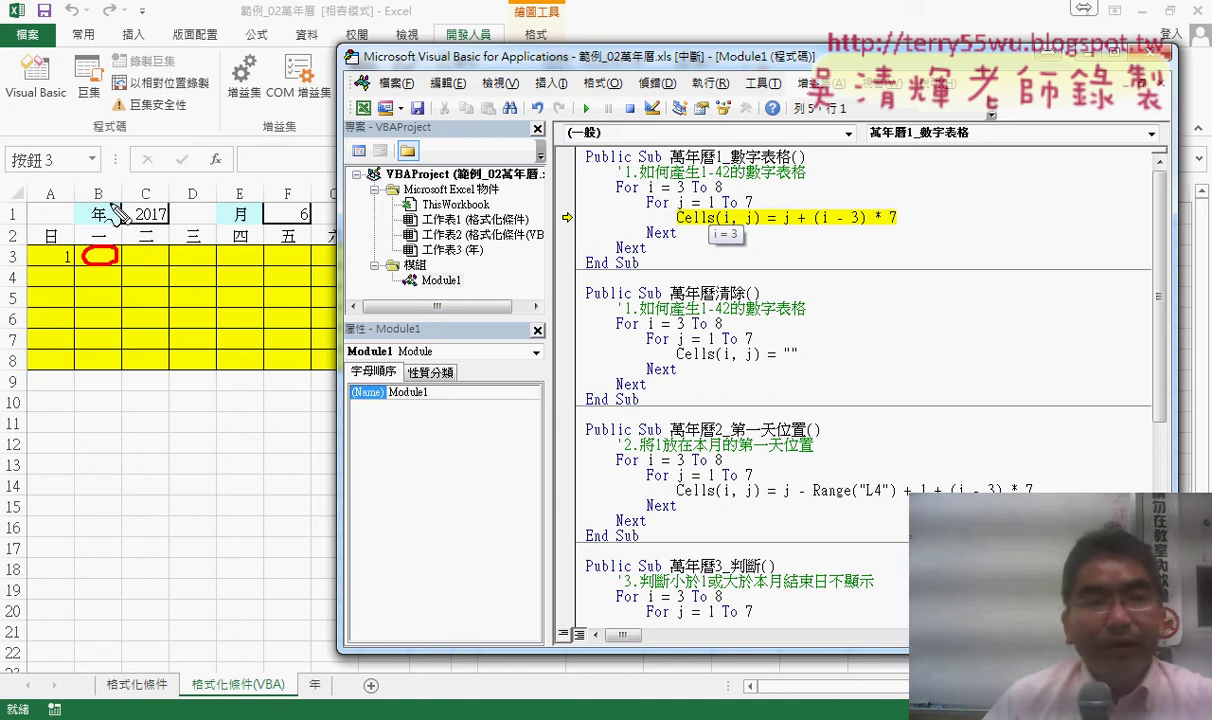
drag(97, 180, 112, 193)
mouse_move(20, 246)
mouse_down()
mouse_move(7, 262)
mouse_move(20, 248)
mouse_up()
key(Escape)
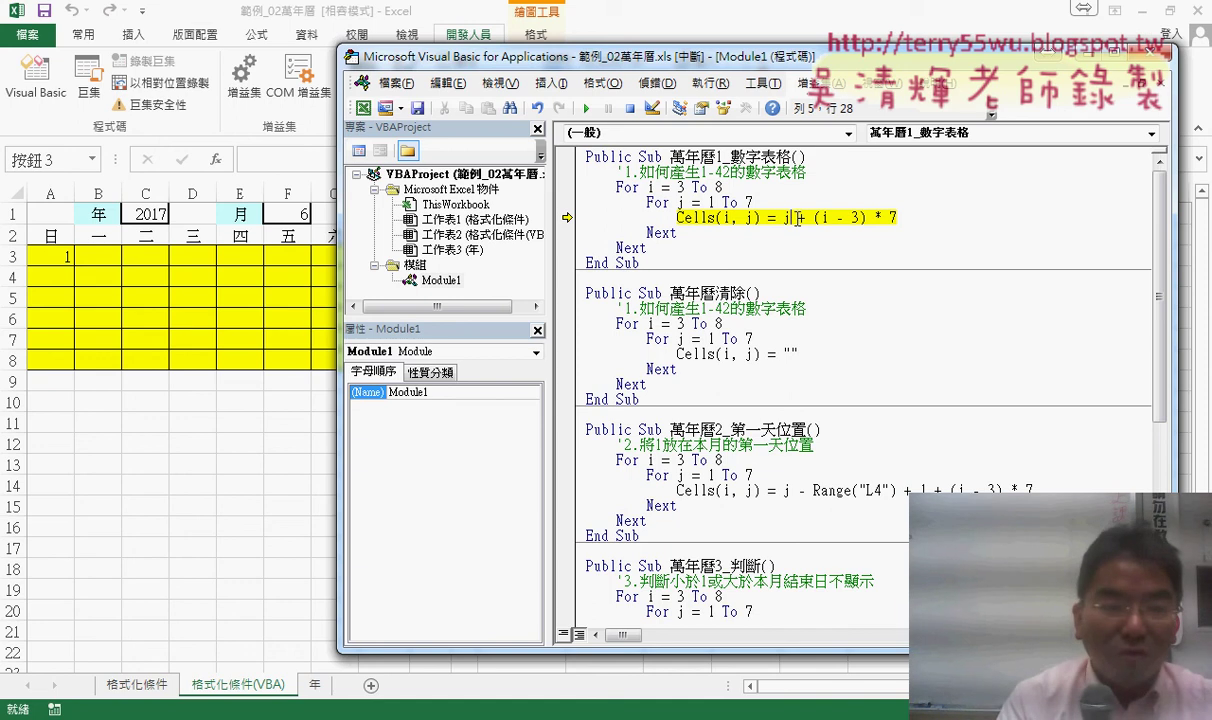
key(F8)
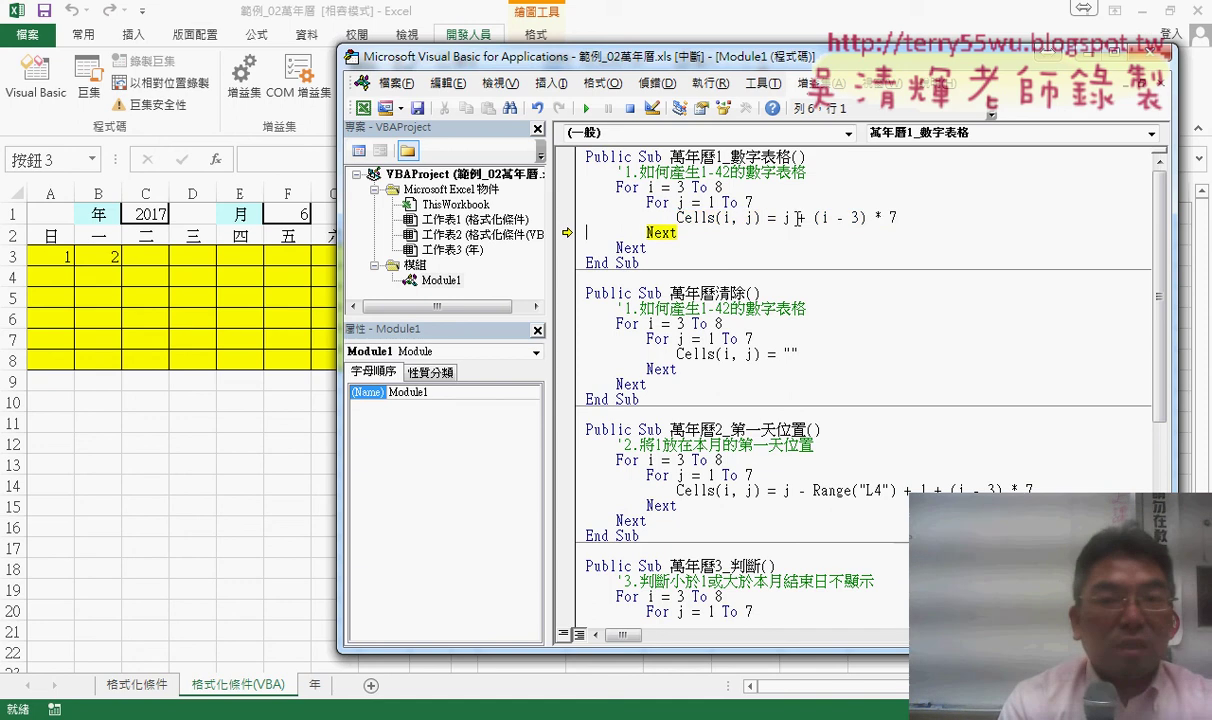
- Keep stepping until row 3 holds 1 through 7, ending with 7 in G3
key(F8)
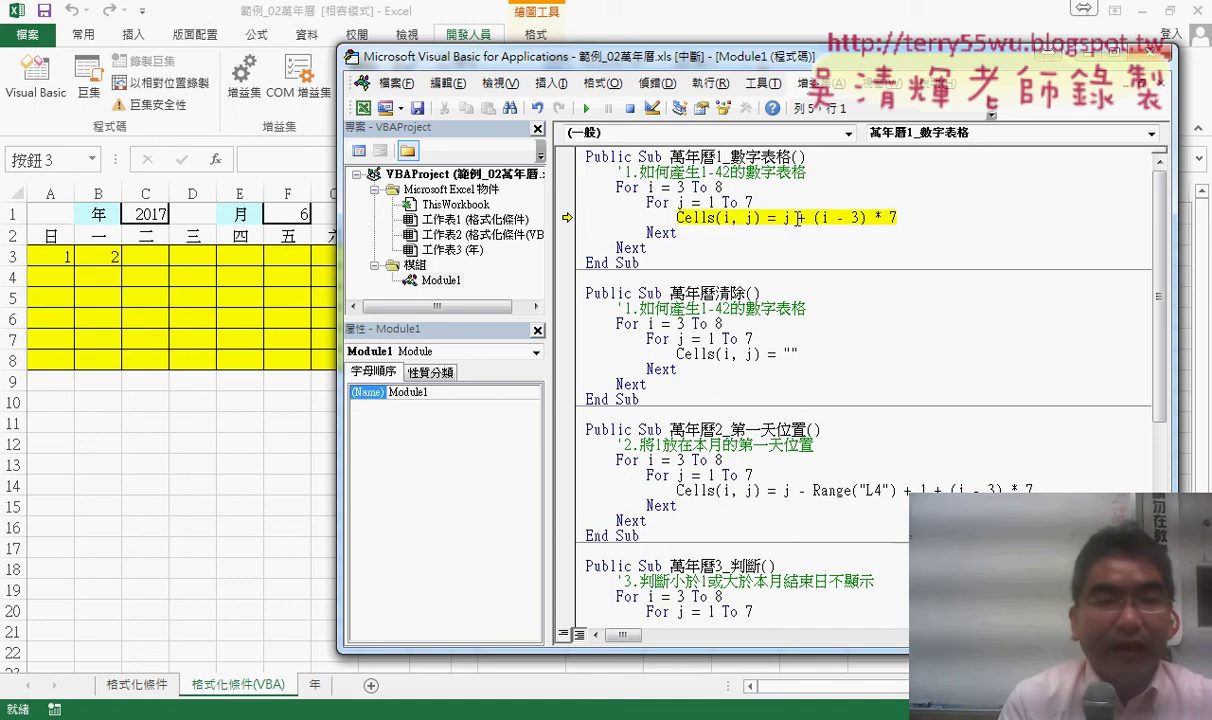
key(F8)
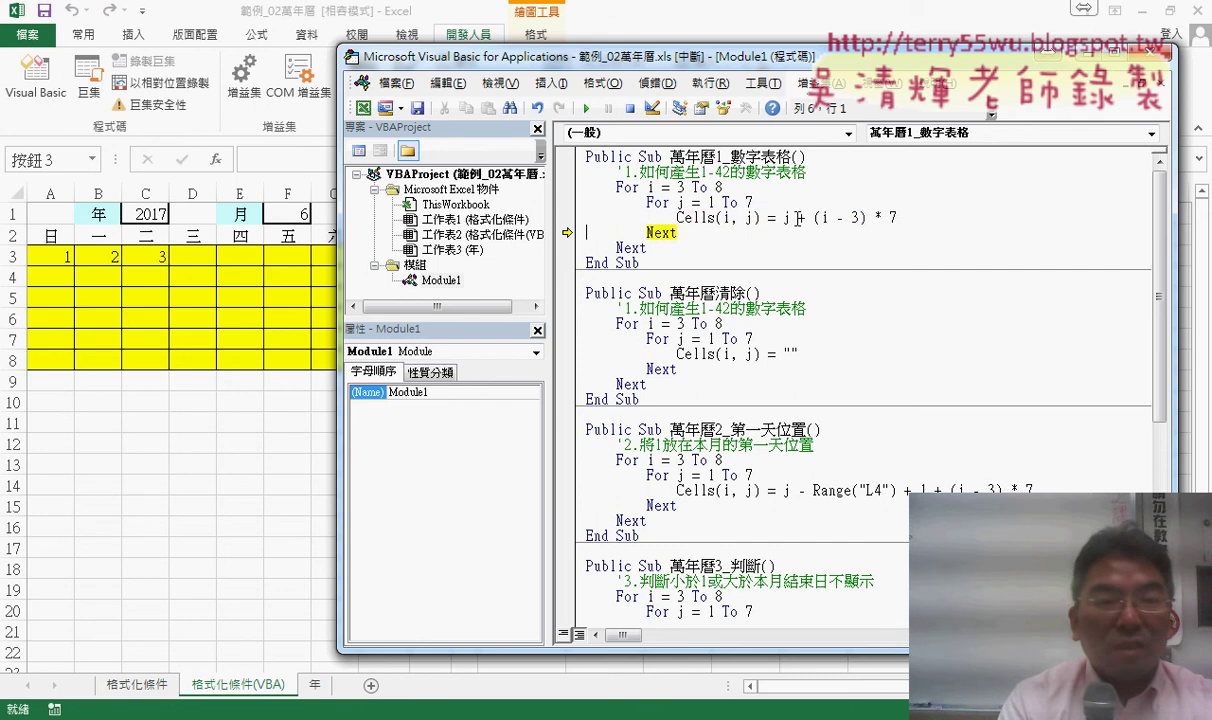
key(F8)
key(F8)
key(F8)
key(F8)
key(F8)
key(F8)
key(F8)
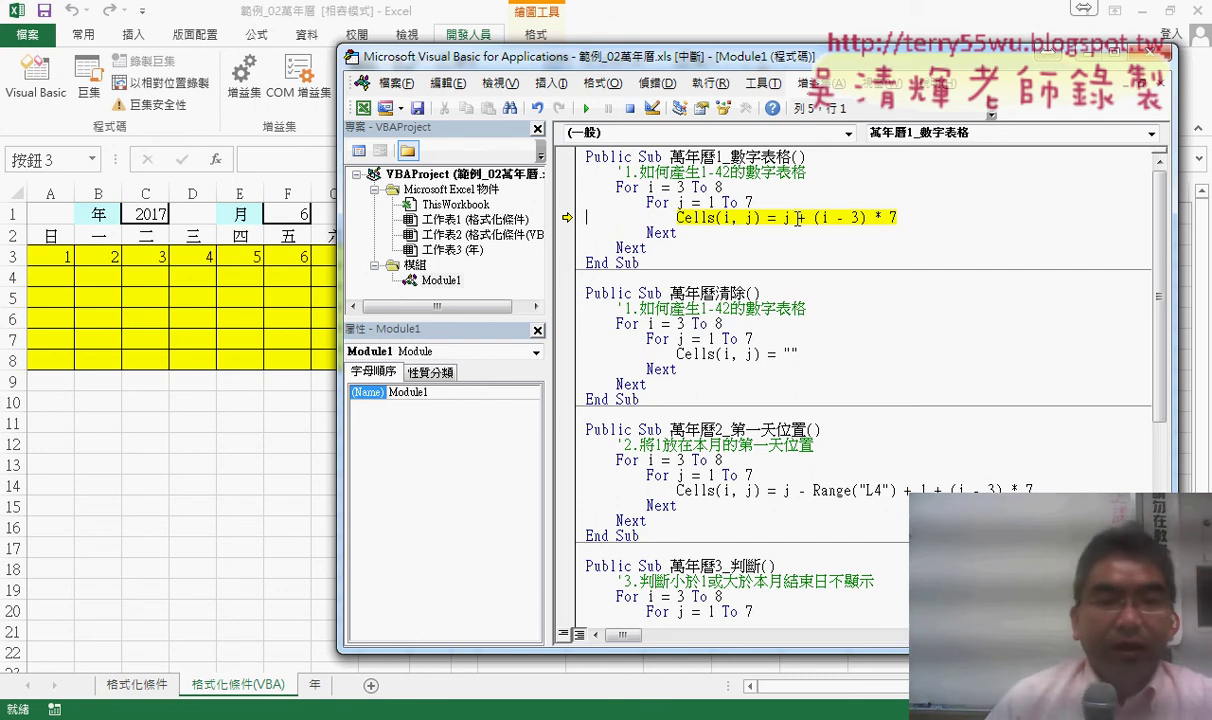
drag(338, 228, 390, 220)
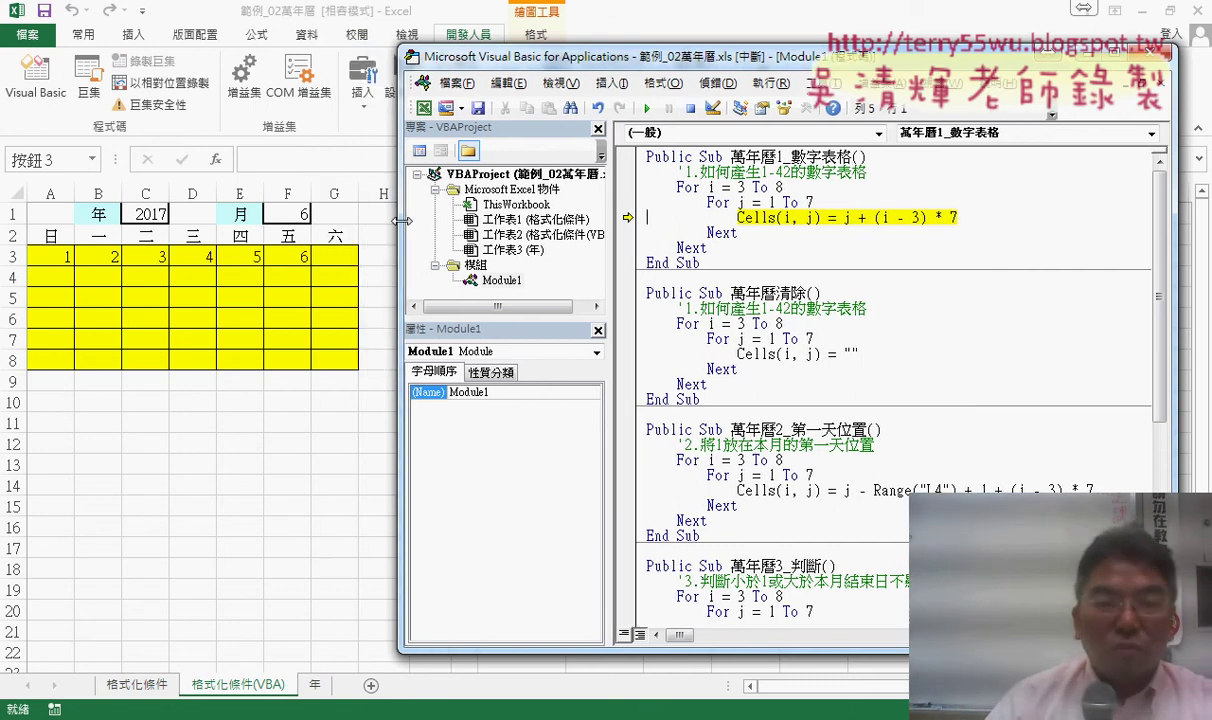
key(F8)
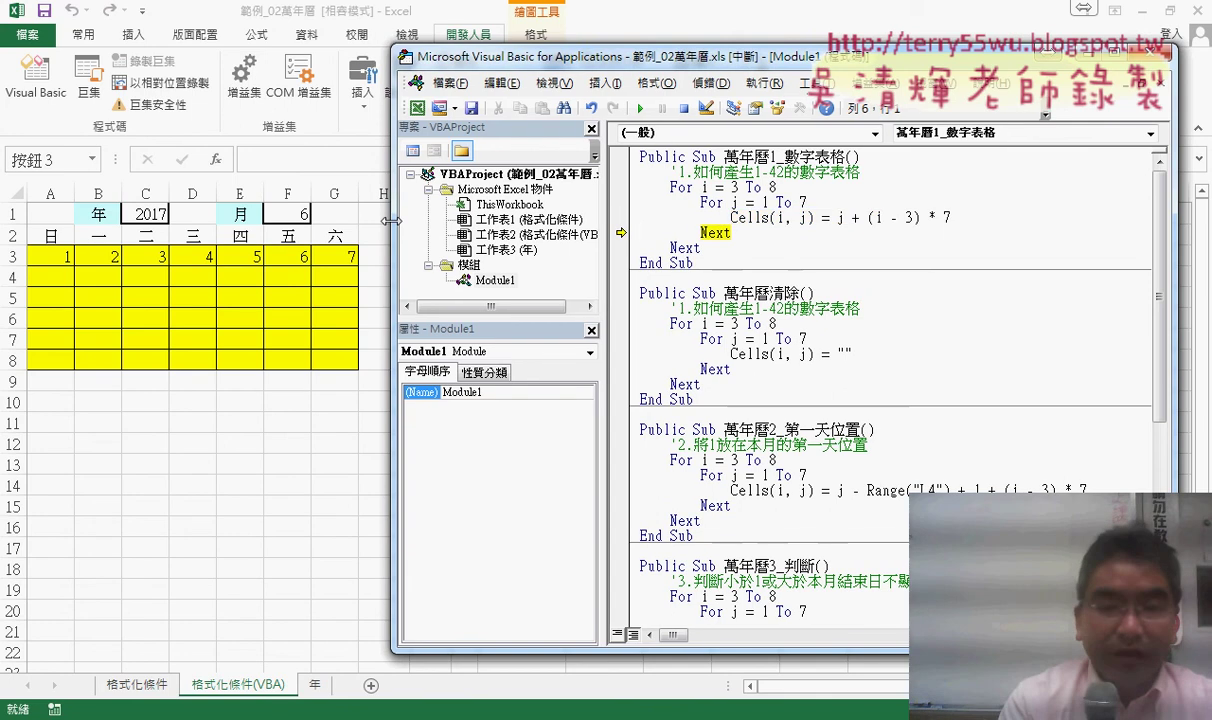
key(F8)
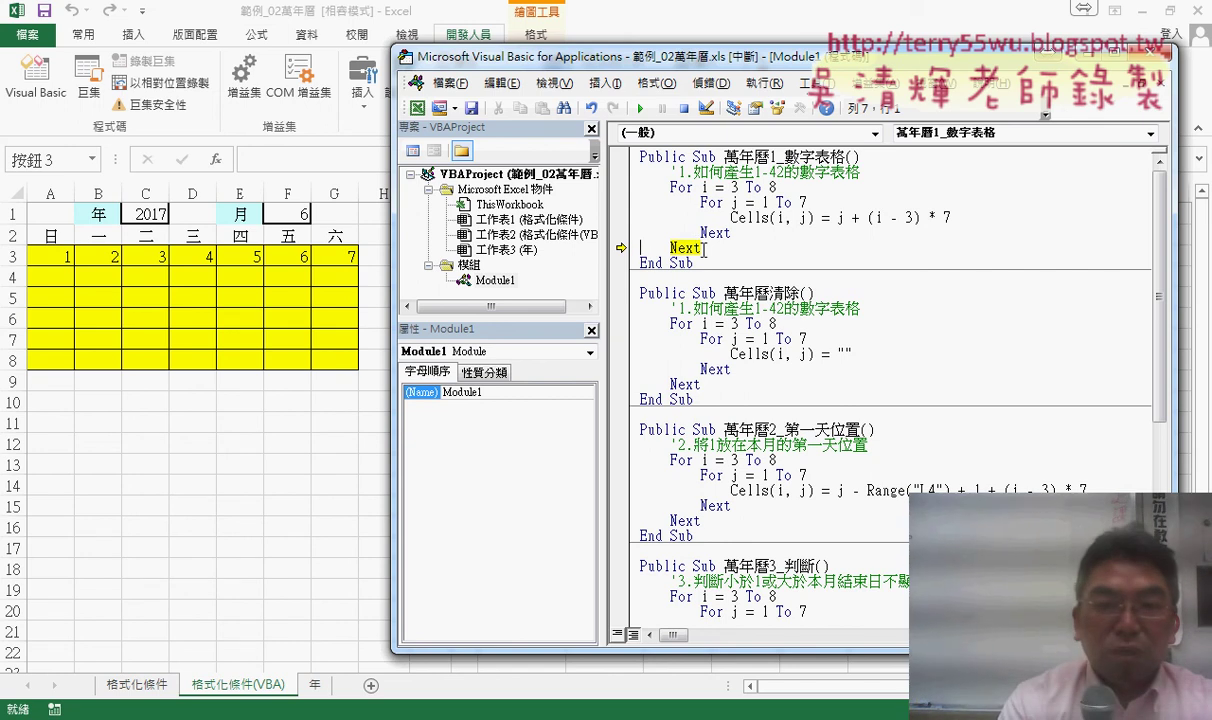
- Step into row 4, filling 8 into A4 and continuing across the row
key(F8)
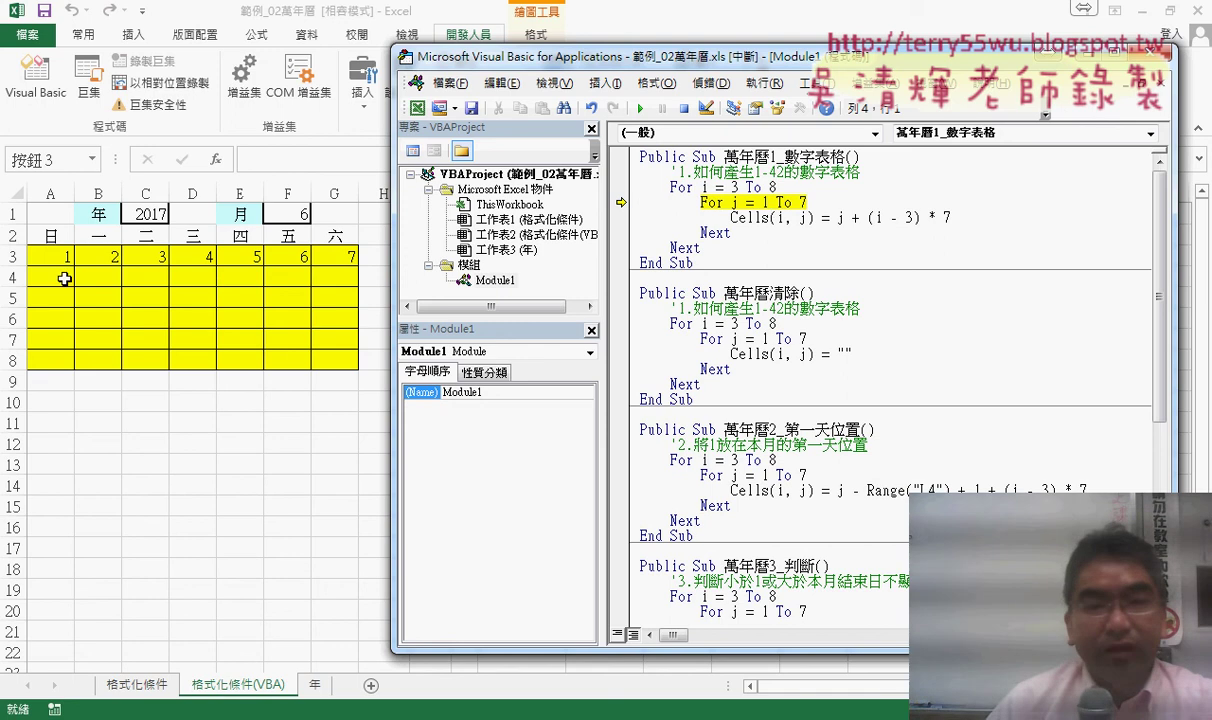
key(F8)
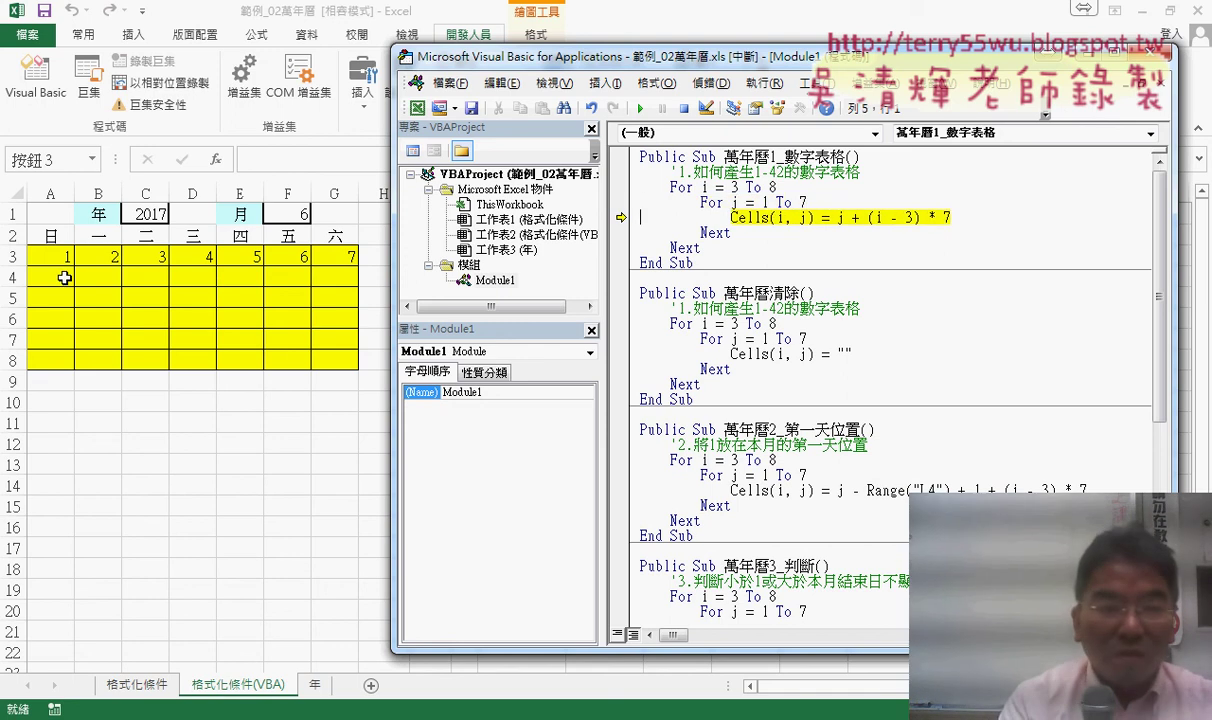
key(F8)
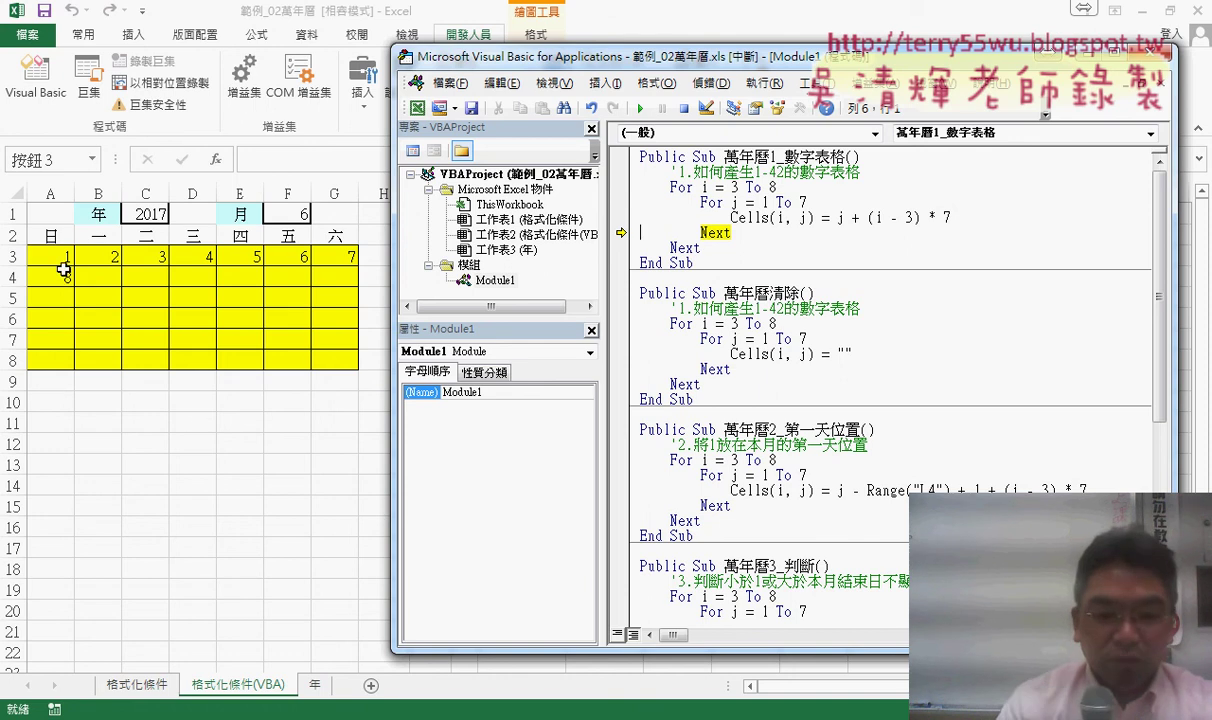
key(F8)
key(F8)
key(F8)
key(F8)
key(F8)
key(F8)
key(F8)
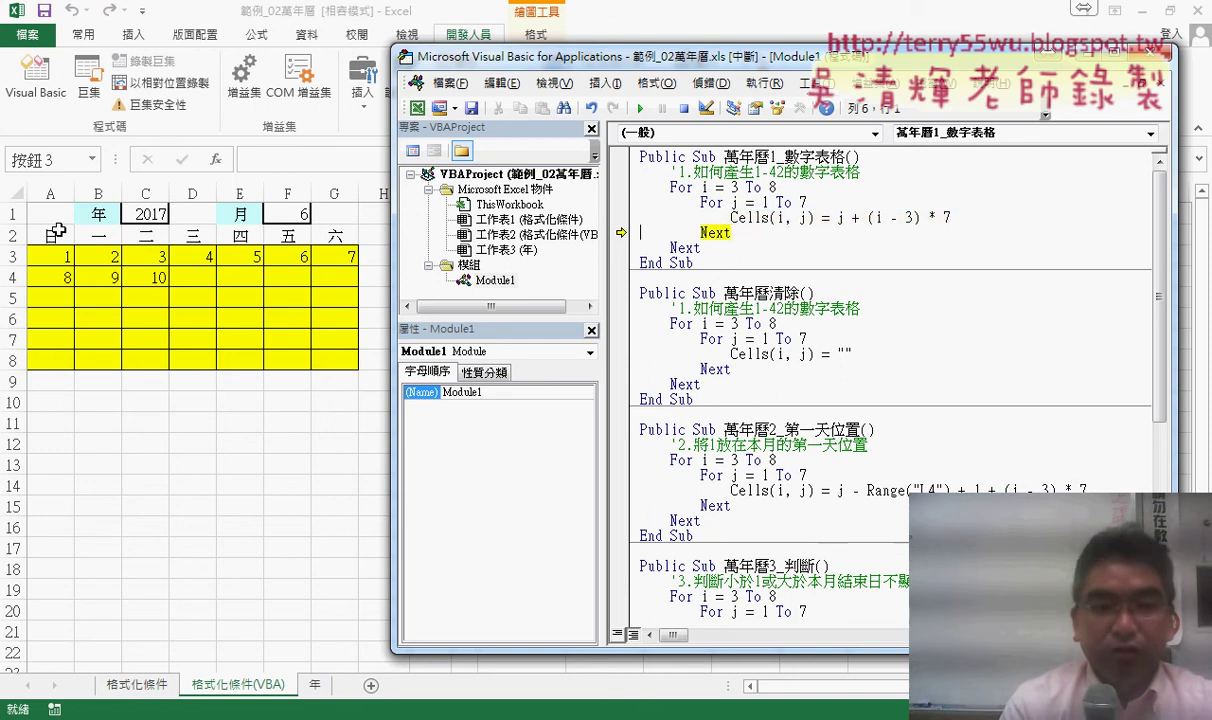
key(F8)
key(F8)
key(F8)
key(F8)
key(F8)
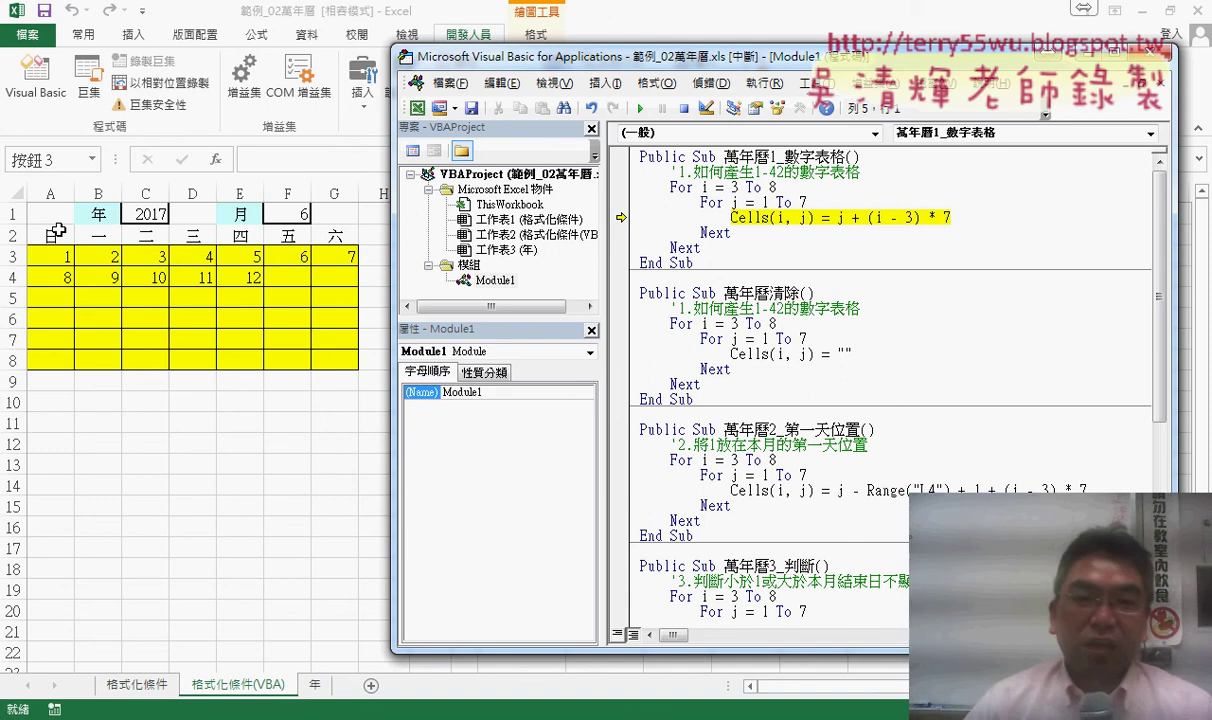
- Finish the macro with F5 so the grid fills 1–42, then review the 萬年曆清除 procedure
key(F5)
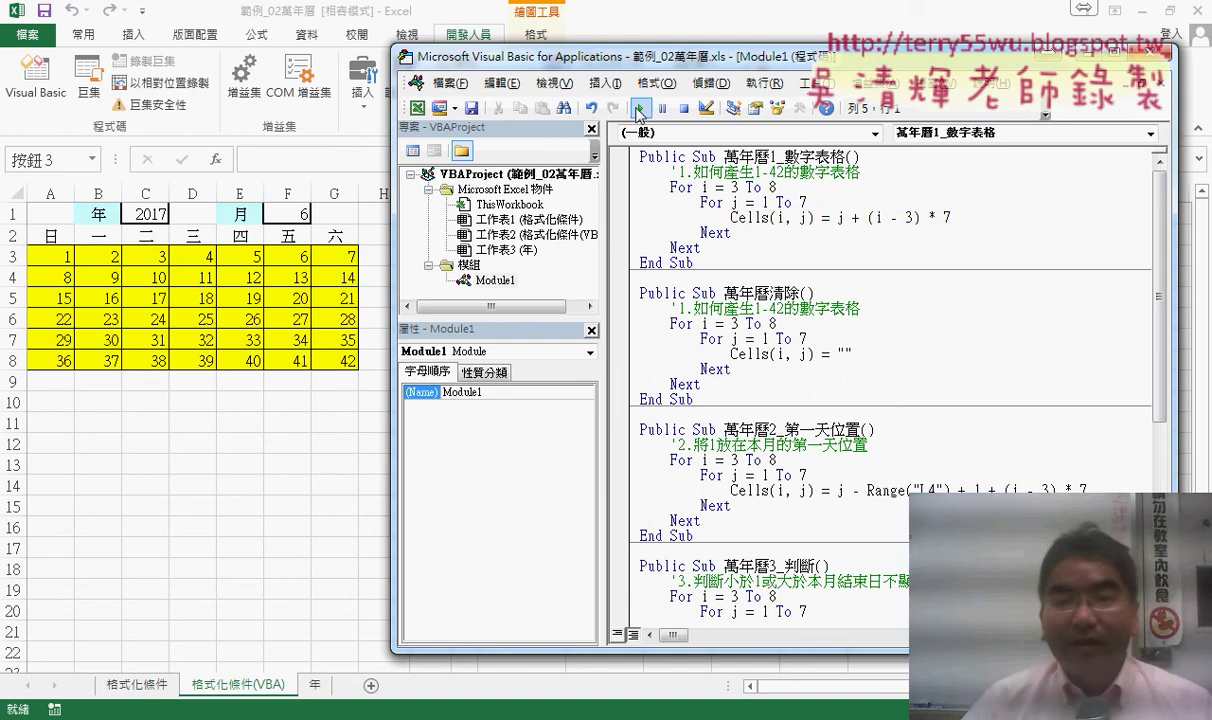
drag(715, 270, 628, 157)
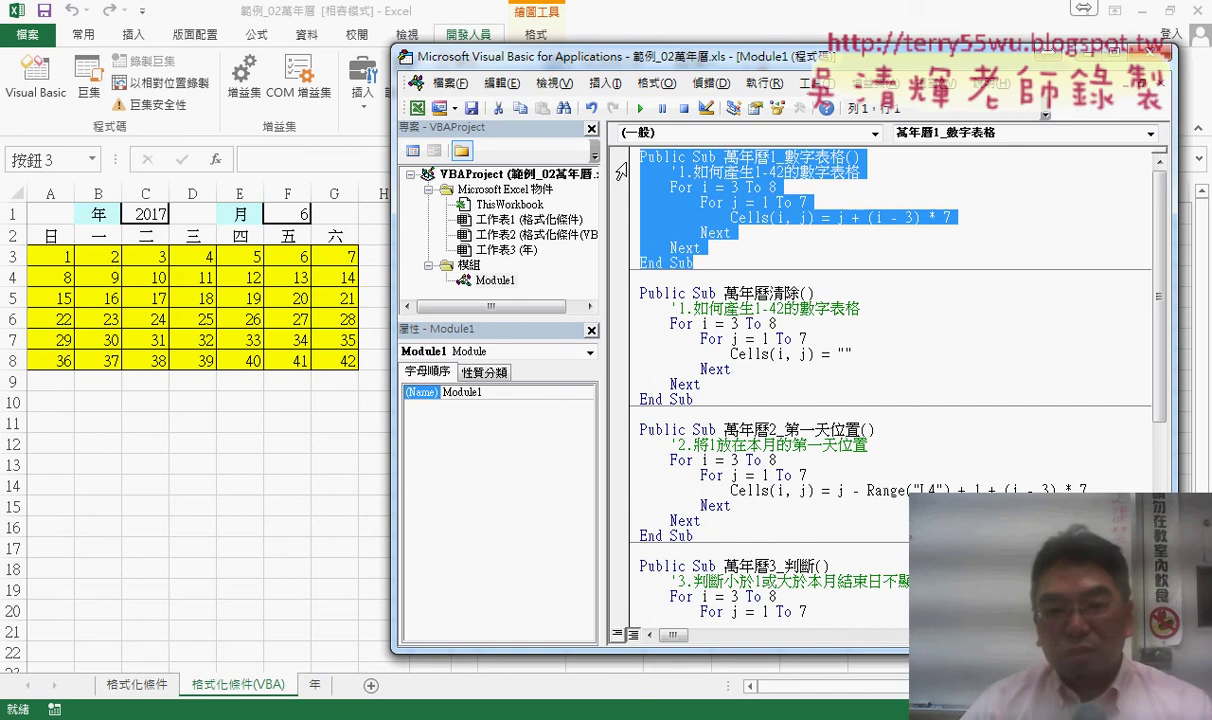
drag(695, 399, 630, 278)
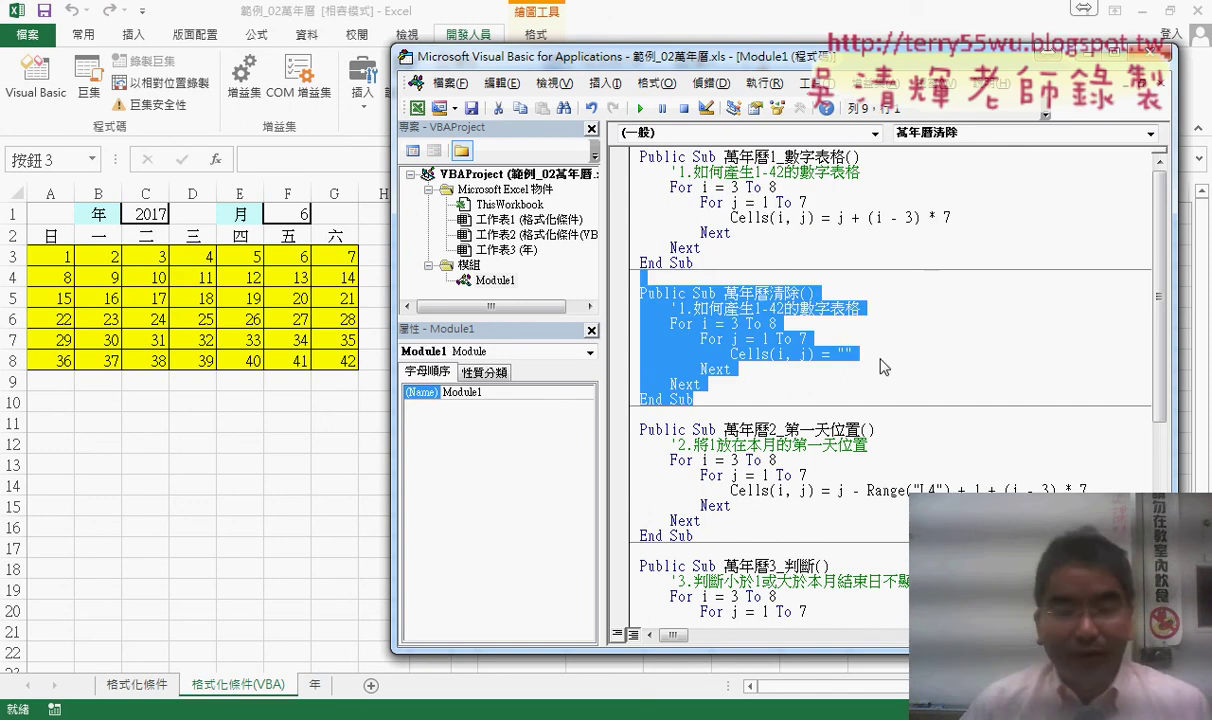
key(Left)
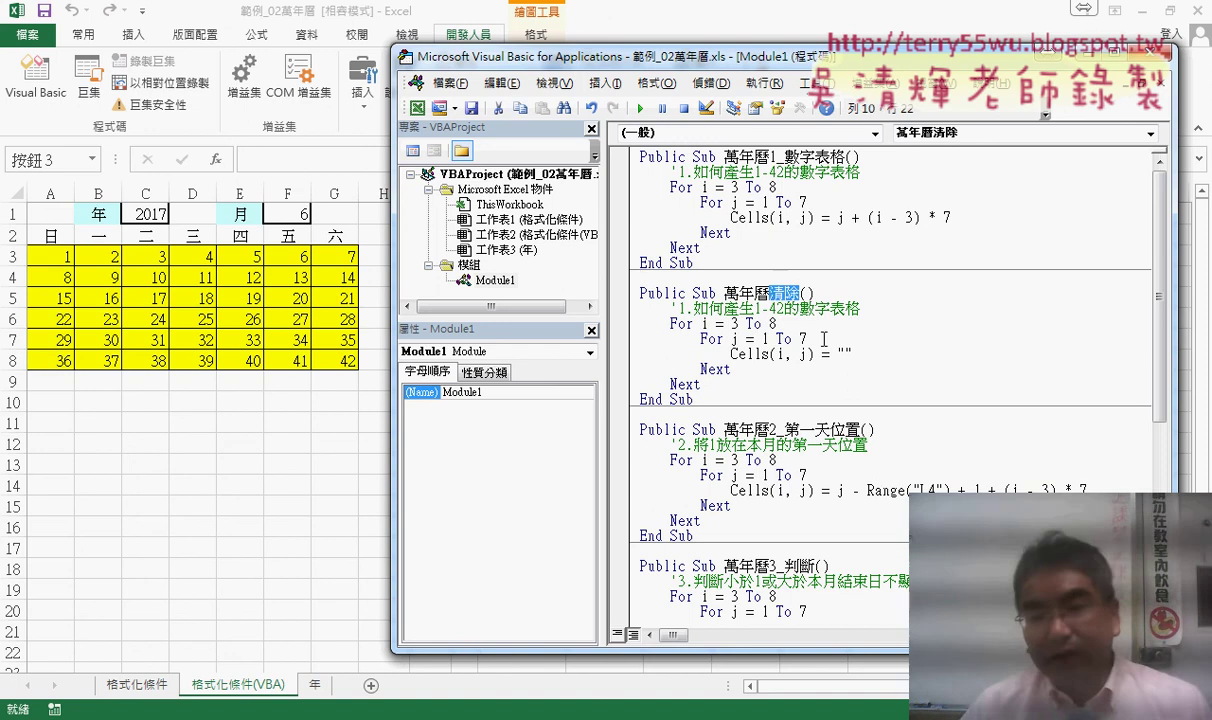
double_click(843, 353)
- Run 萬年曆清除 to empty the grid, then refill it 1–42 from the worksheet button
click(735, 354)
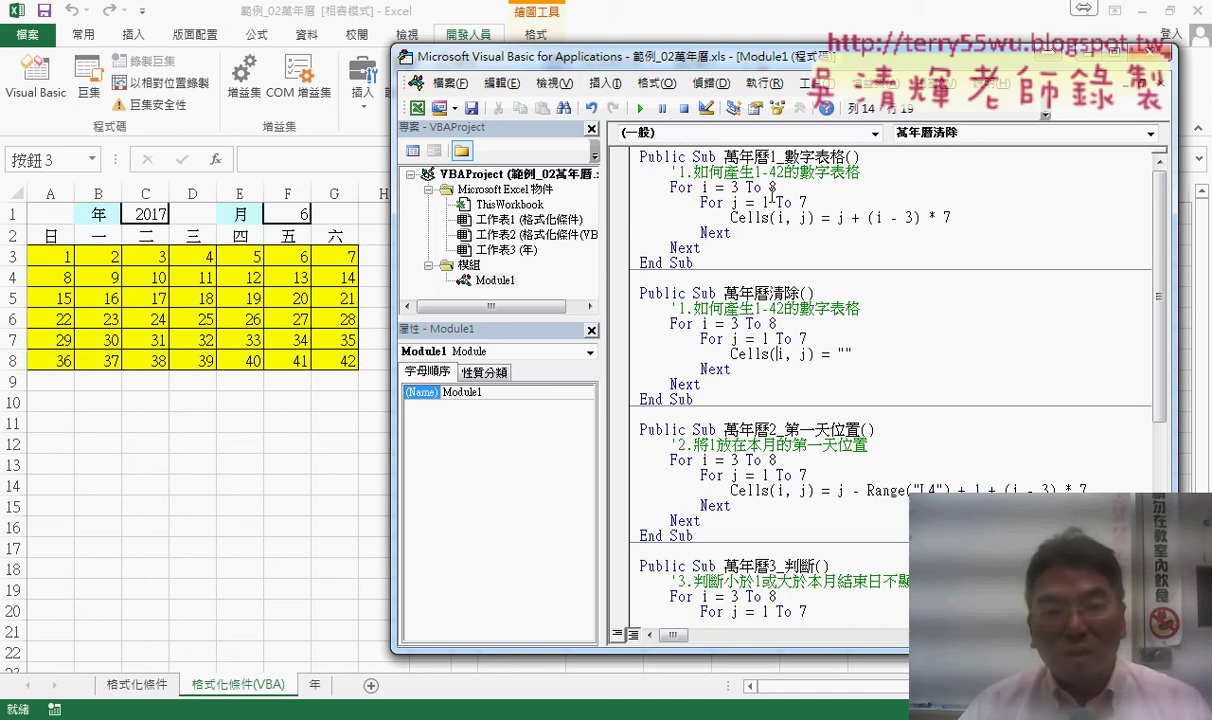
click(636, 109)
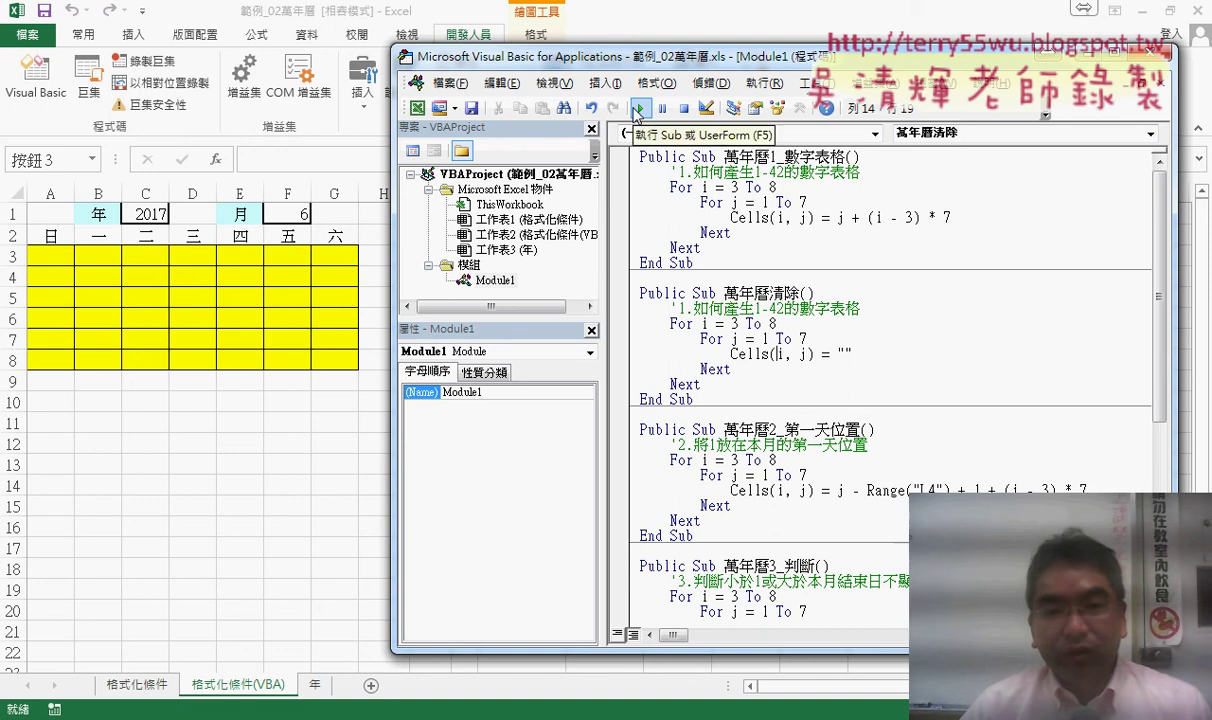
mouse_move(693, 399)
mouse_down()
mouse_move(660, 368)
mouse_move(637, 287)
mouse_up()
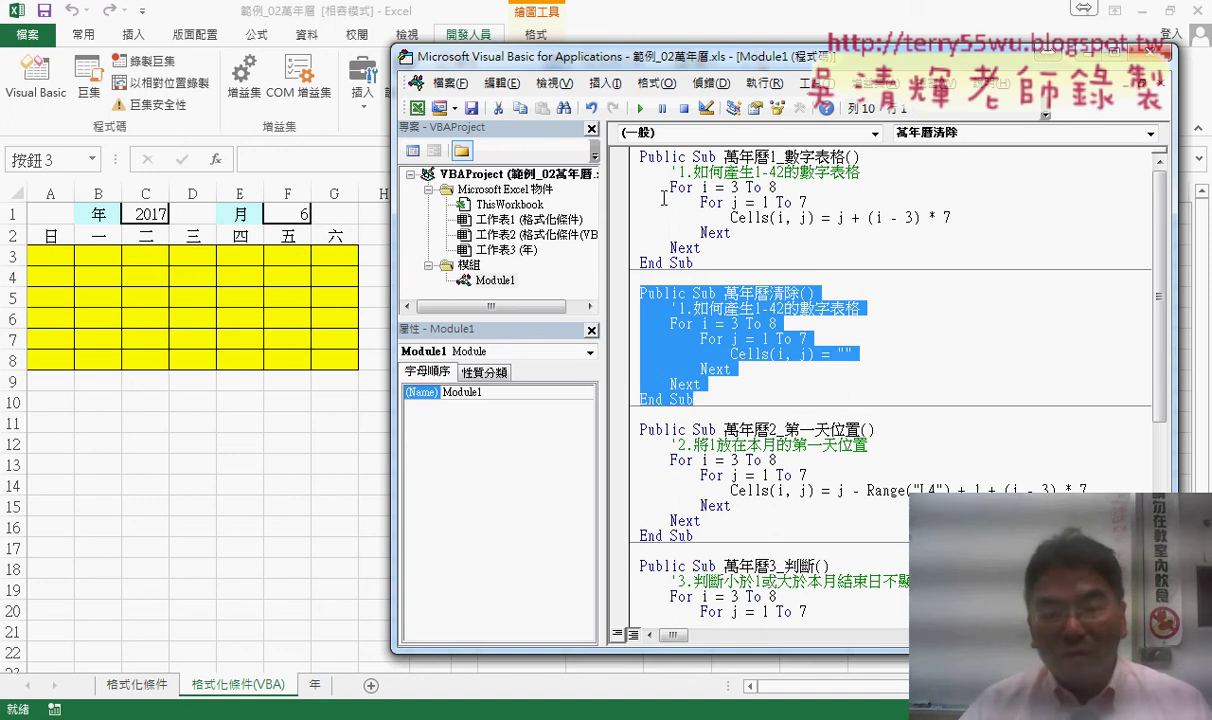
click(240, 463)
click(791, 243)
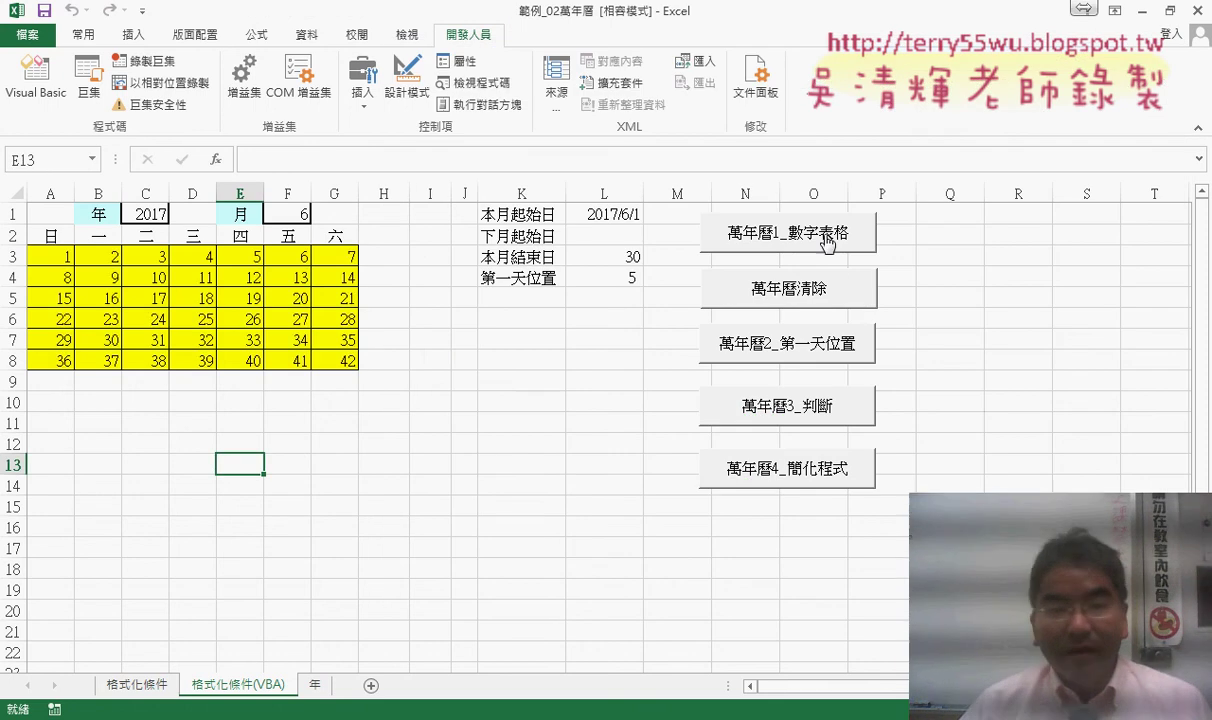
- Clear the grid, rerun it with 萬年曆2_第一天位置 (-3 to 38, 1 in E3), and view its assigned macro
click(822, 288)
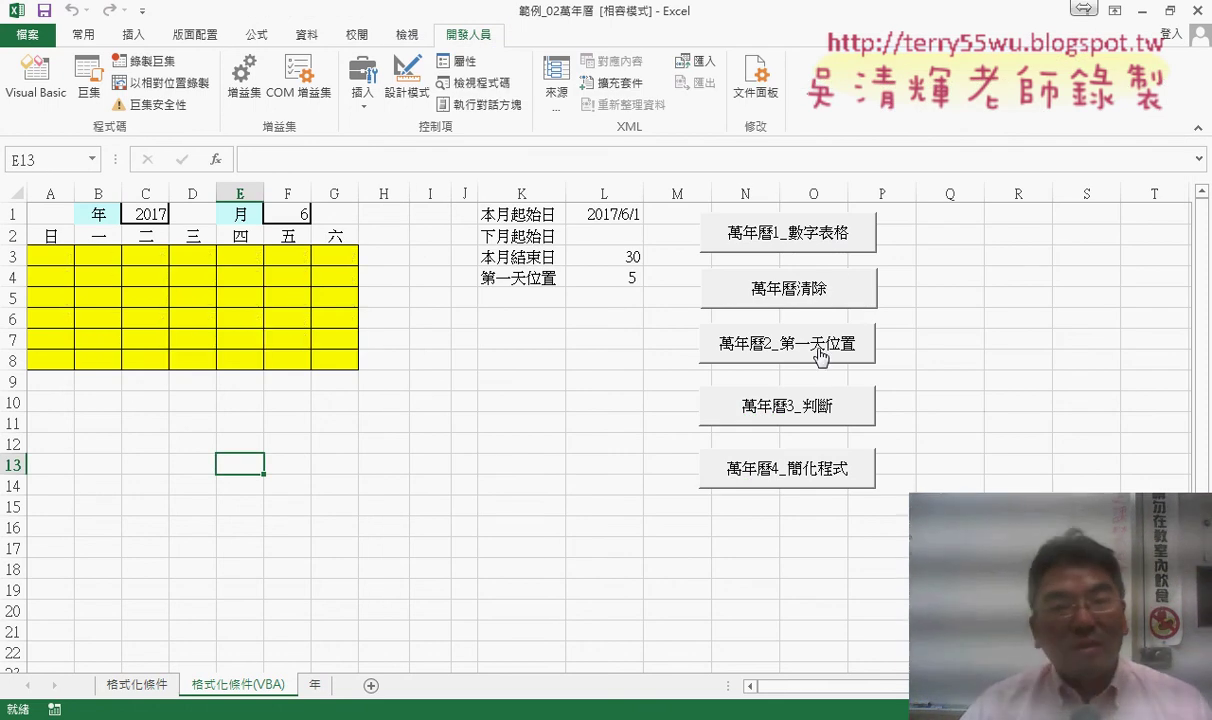
click(821, 355)
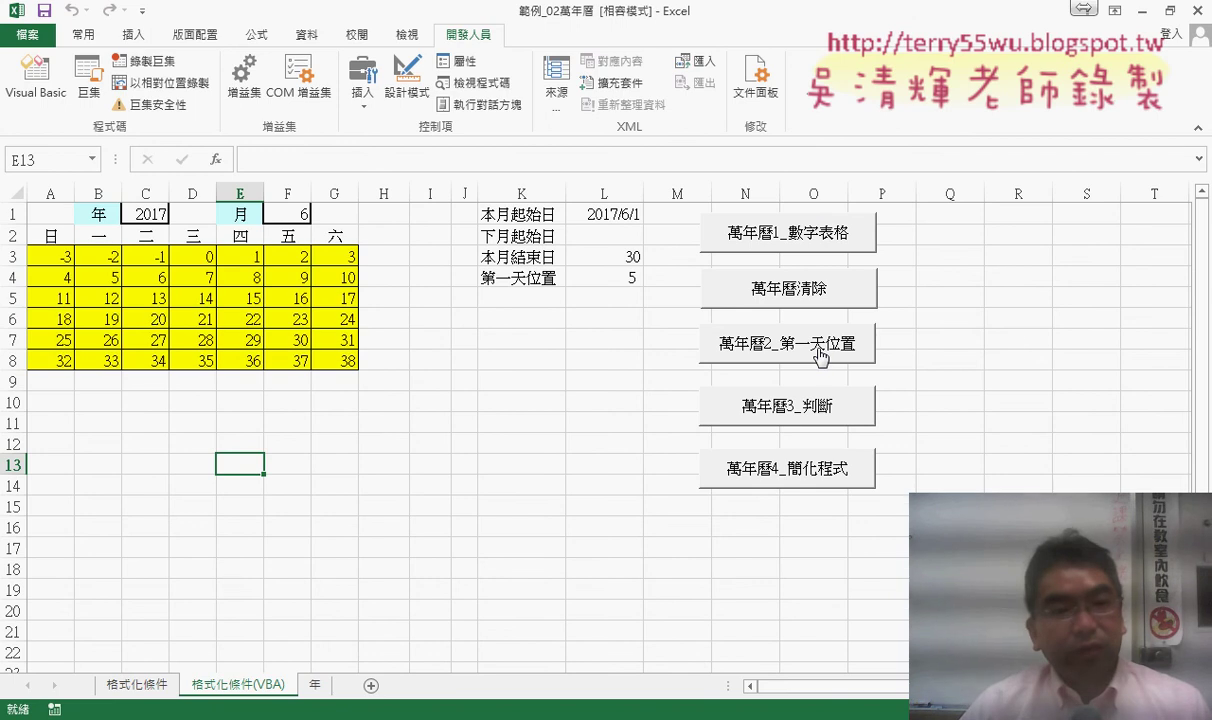
click(244, 252)
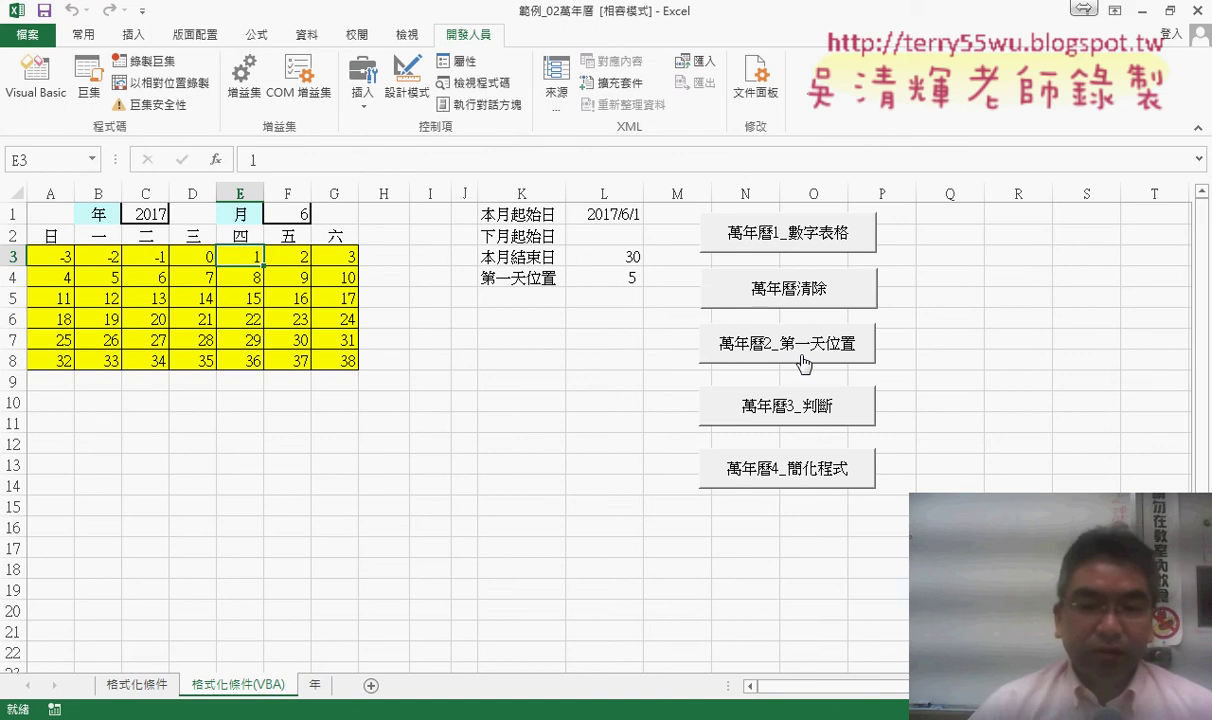
right_click(804, 363)
click(800, 487)
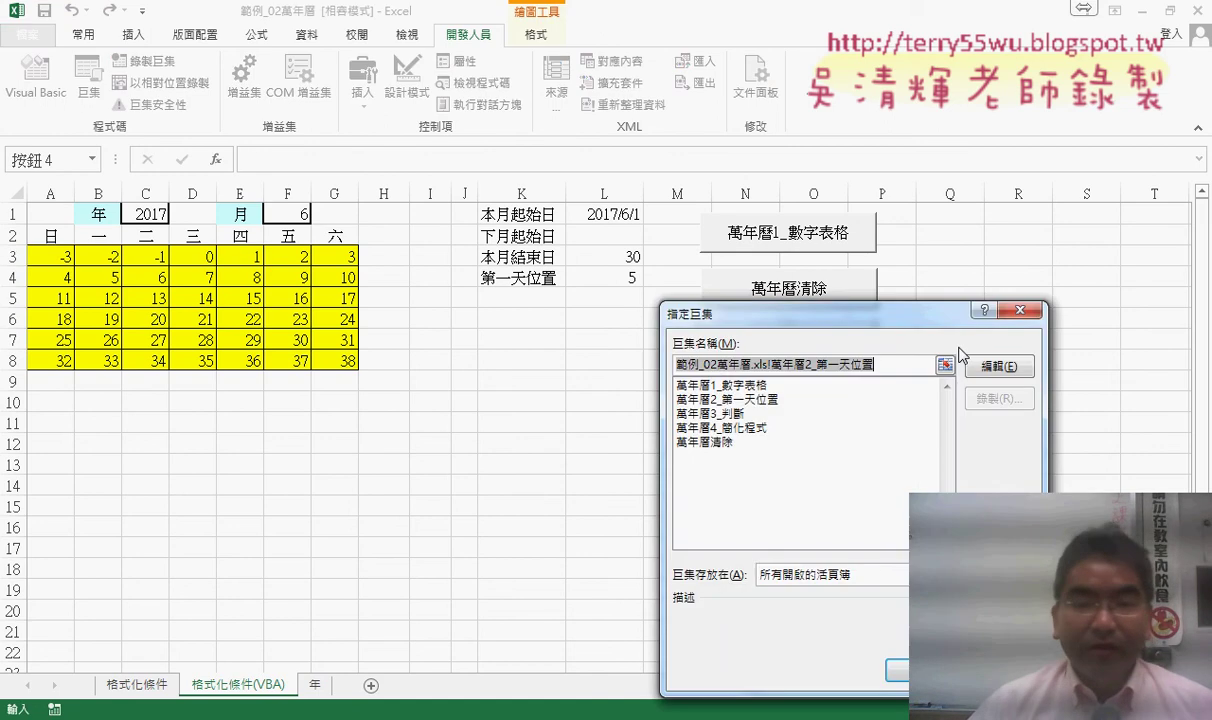
- Open the 萬年曆2_第一天位置 code and mark its Range("L4") + 1 offset against where 1 starts
click(998, 366)
scroll(776, 203, up, 2)
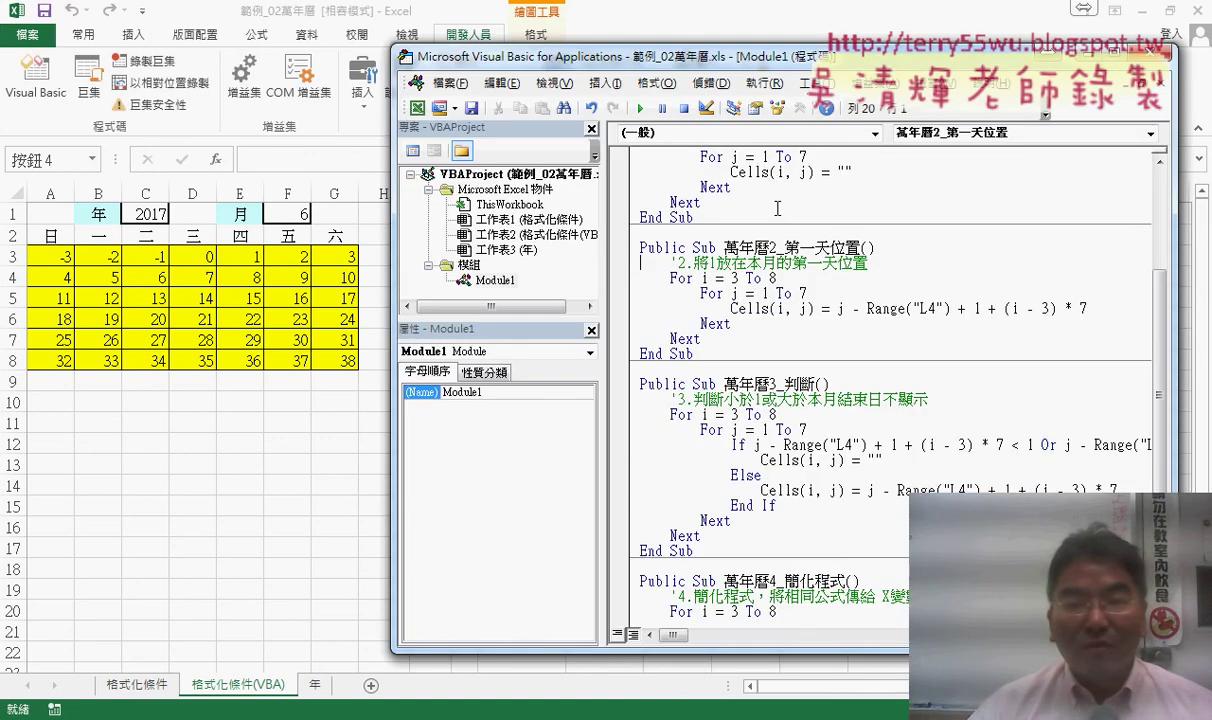
scroll(777, 203, up, 4)
scroll(814, 410, down, 3)
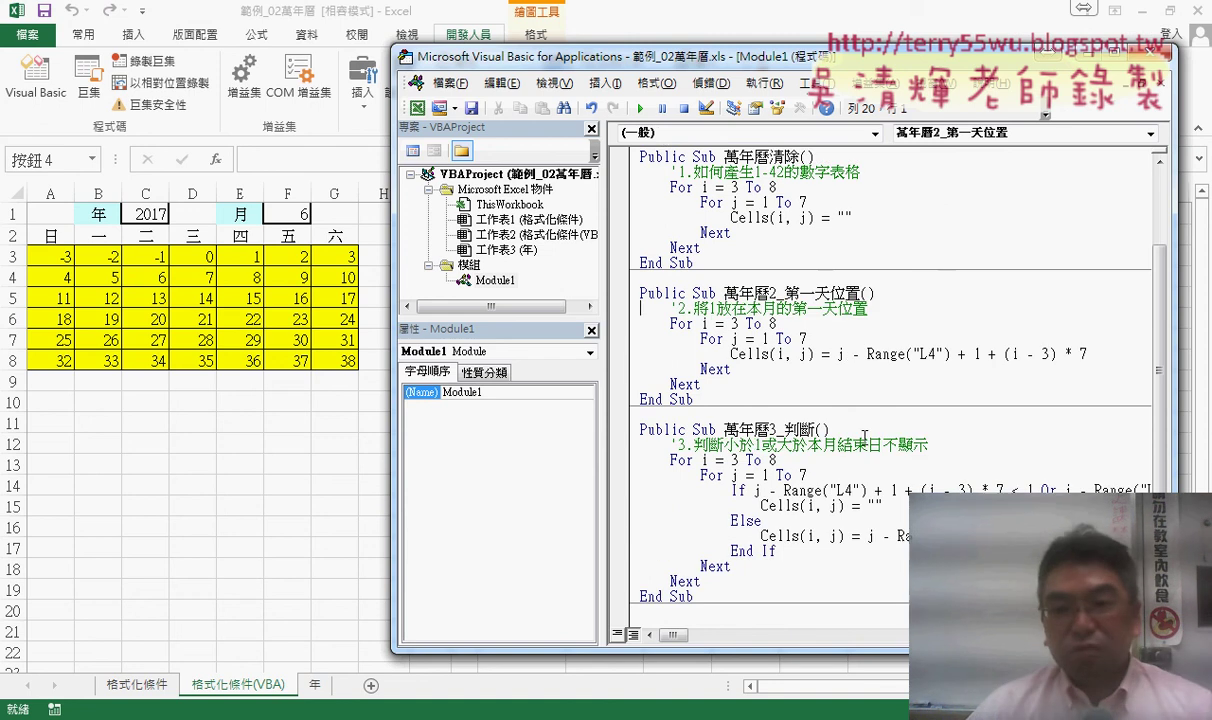
double_click(842, 355)
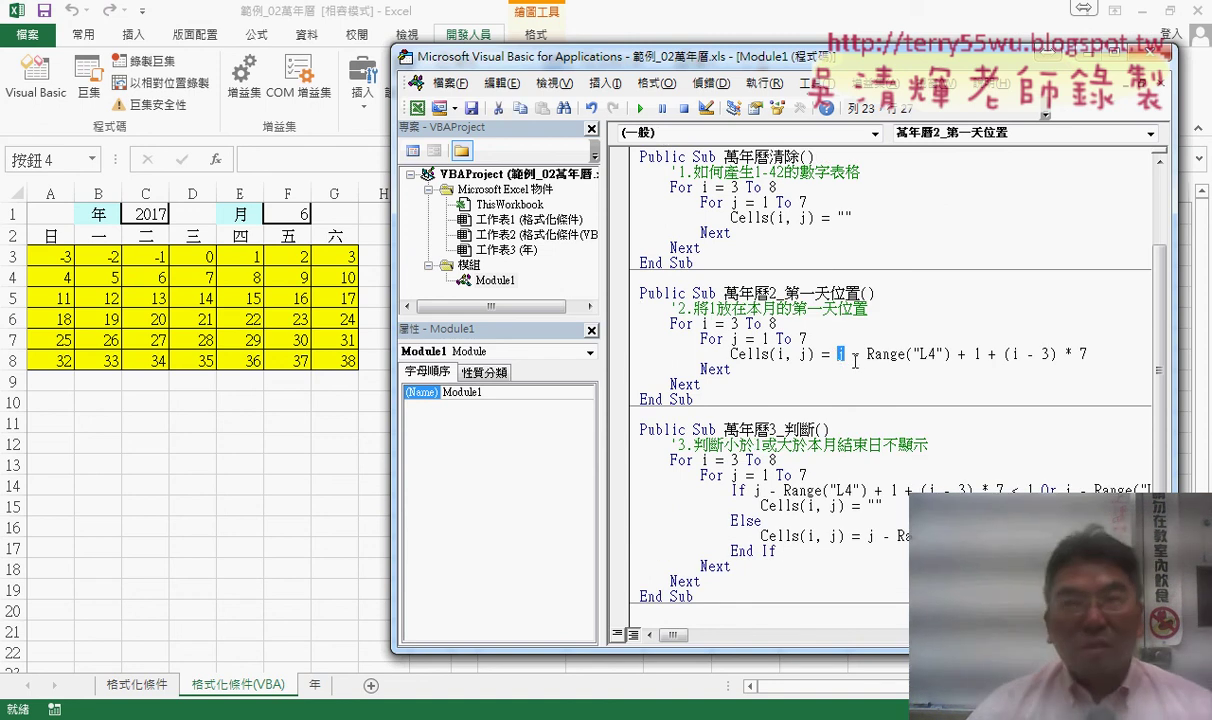
drag(867, 355, 974, 355)
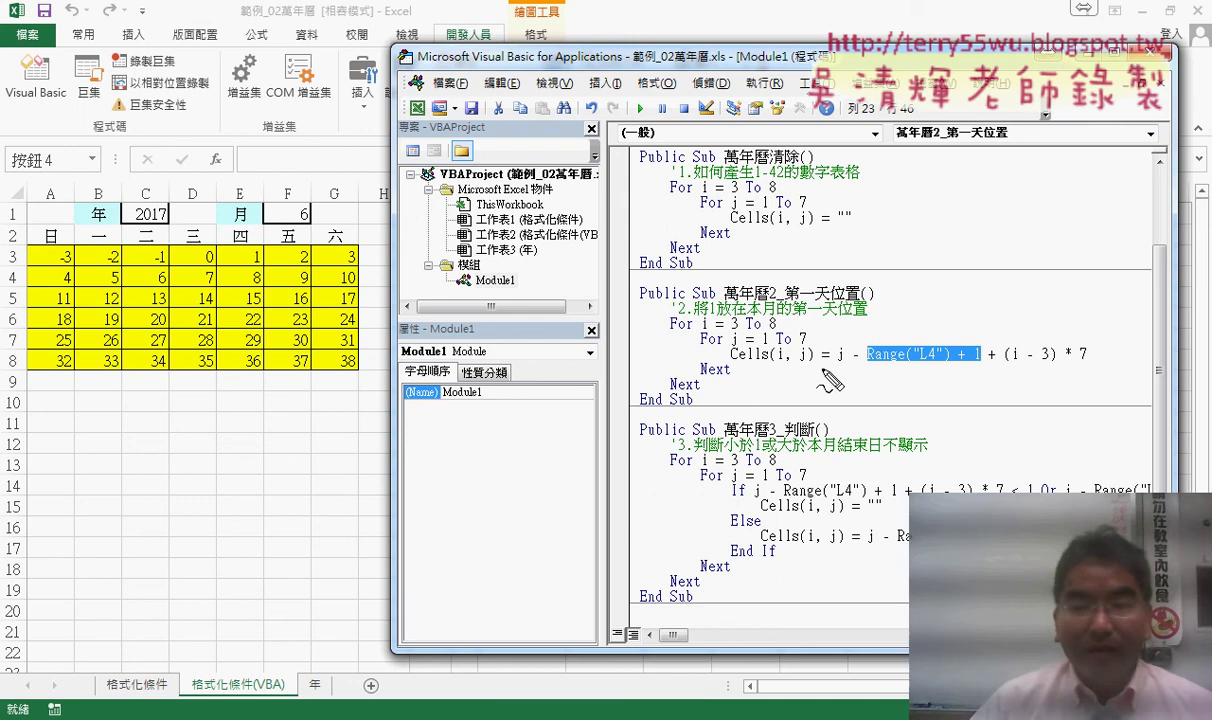
mouse_move(868, 364)
mouse_down()
mouse_move(986, 342)
mouse_move(865, 338)
mouse_move(862, 366)
mouse_up()
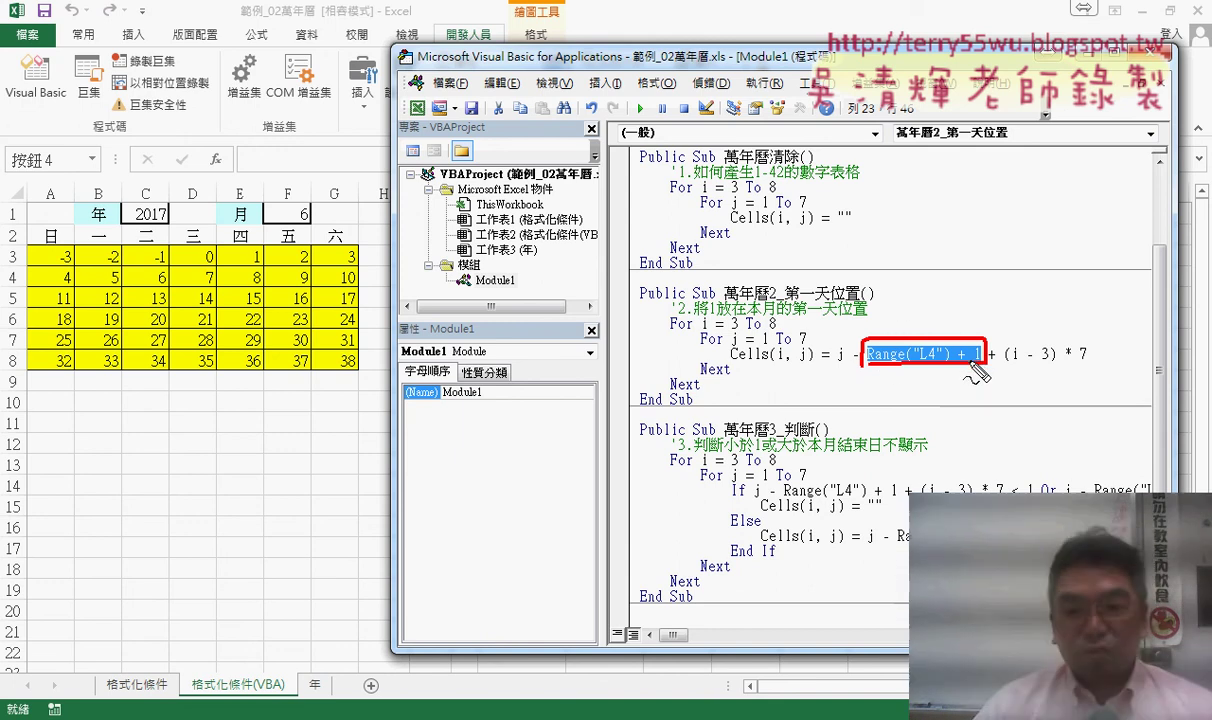
mouse_move(634, 368)
mouse_down()
mouse_move(583, 387)
mouse_move(373, 316)
mouse_move(383, 330)
mouse_up()
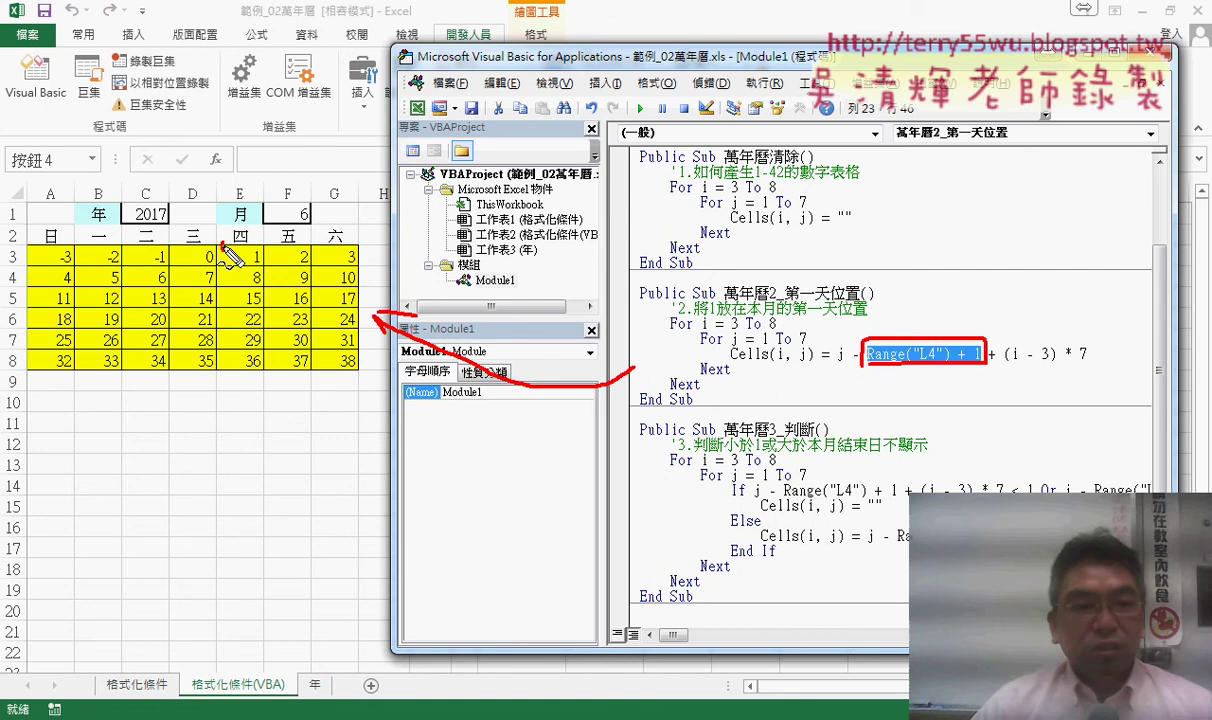
mouse_move(222, 243)
mouse_down()
mouse_move(222, 270)
mouse_move(168, 256)
mouse_move(186, 266)
mouse_up()
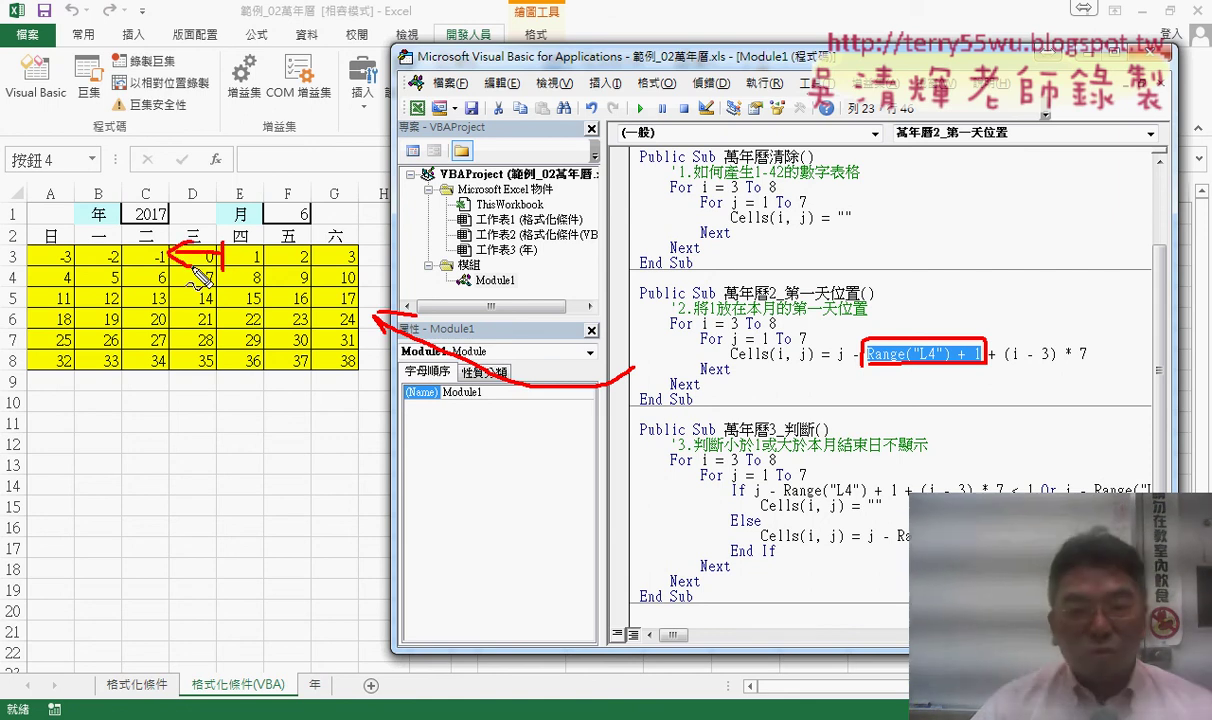
key(Escape)
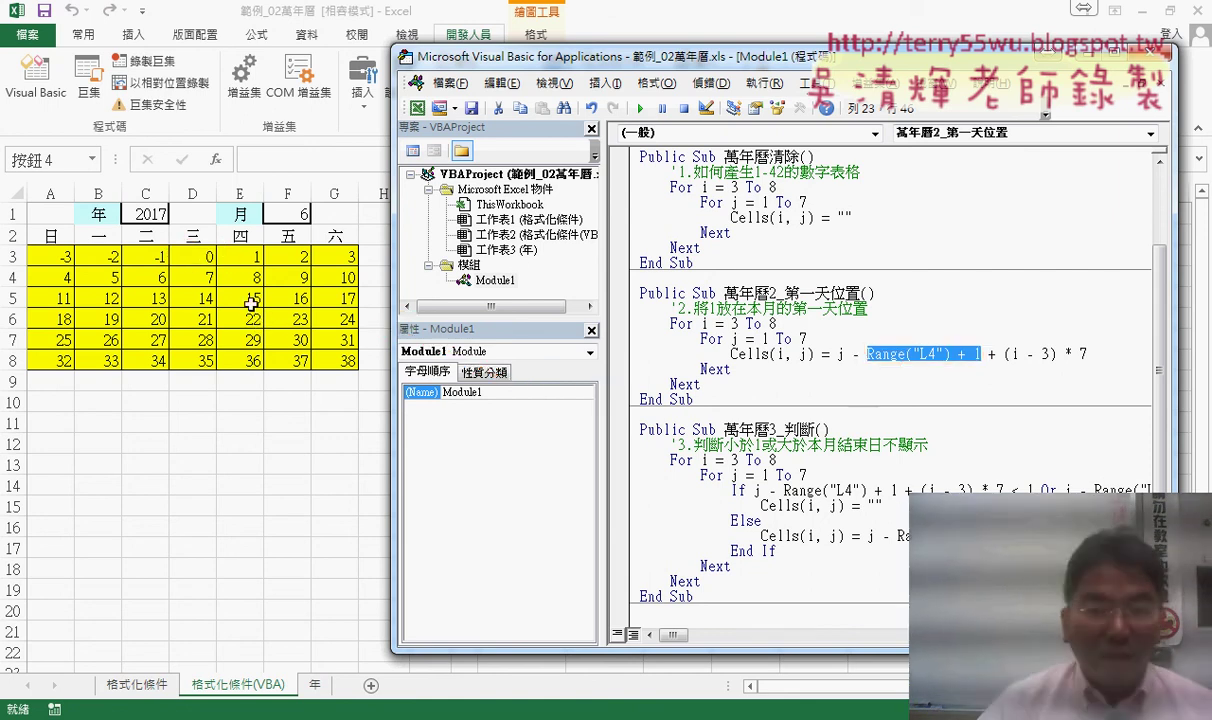
- Move the editor aside, return to the worksheet, and switch to the Google Docs code notes
mouse_move(612, 56)
mouse_down()
mouse_move(628, 378)
mouse_move(520, 332)
mouse_up()
click(1056, 253)
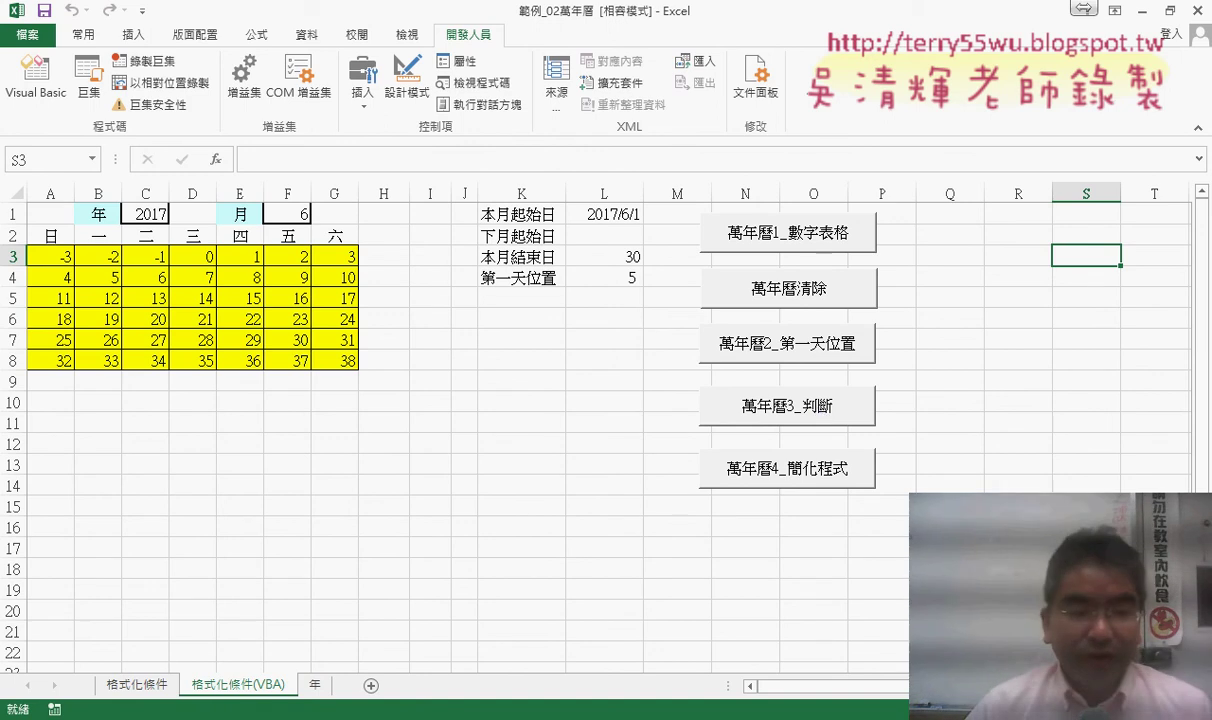
click(206, 615)
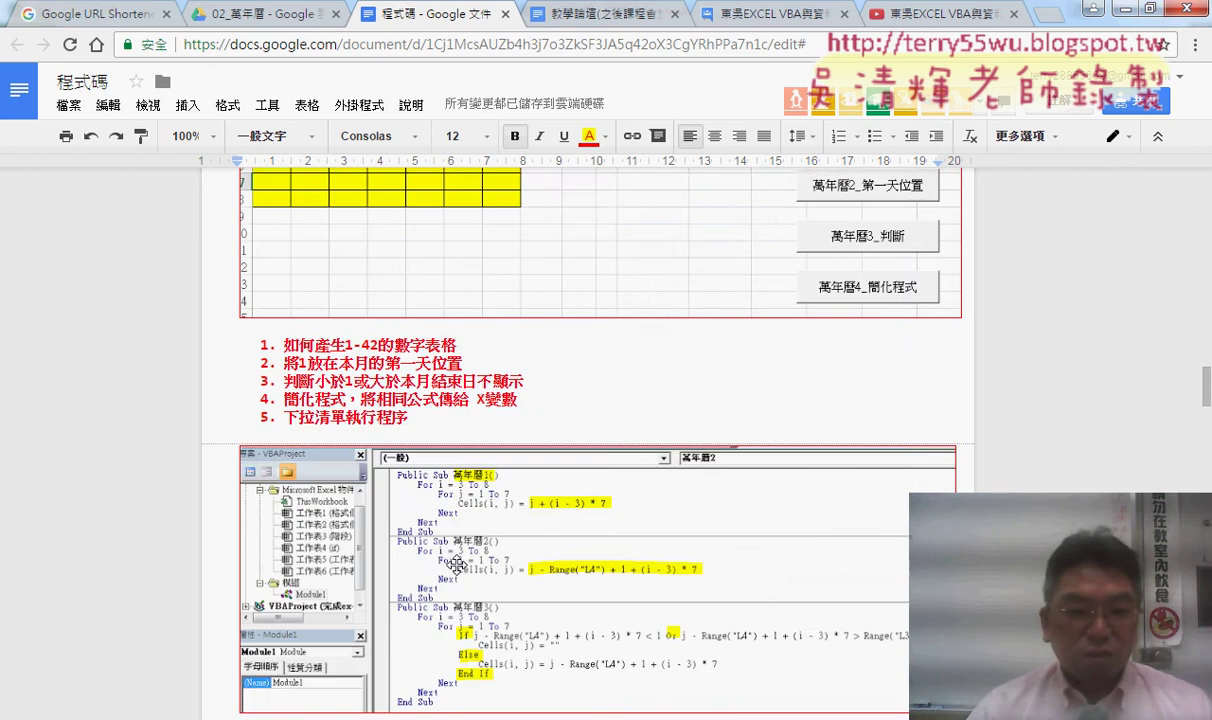
- Scroll to the code listing and select the 萬年曆1_數字表格 macro from Public Sub to End Sub
scroll(457, 564, down, 3)
scroll(470, 568, down, 2)
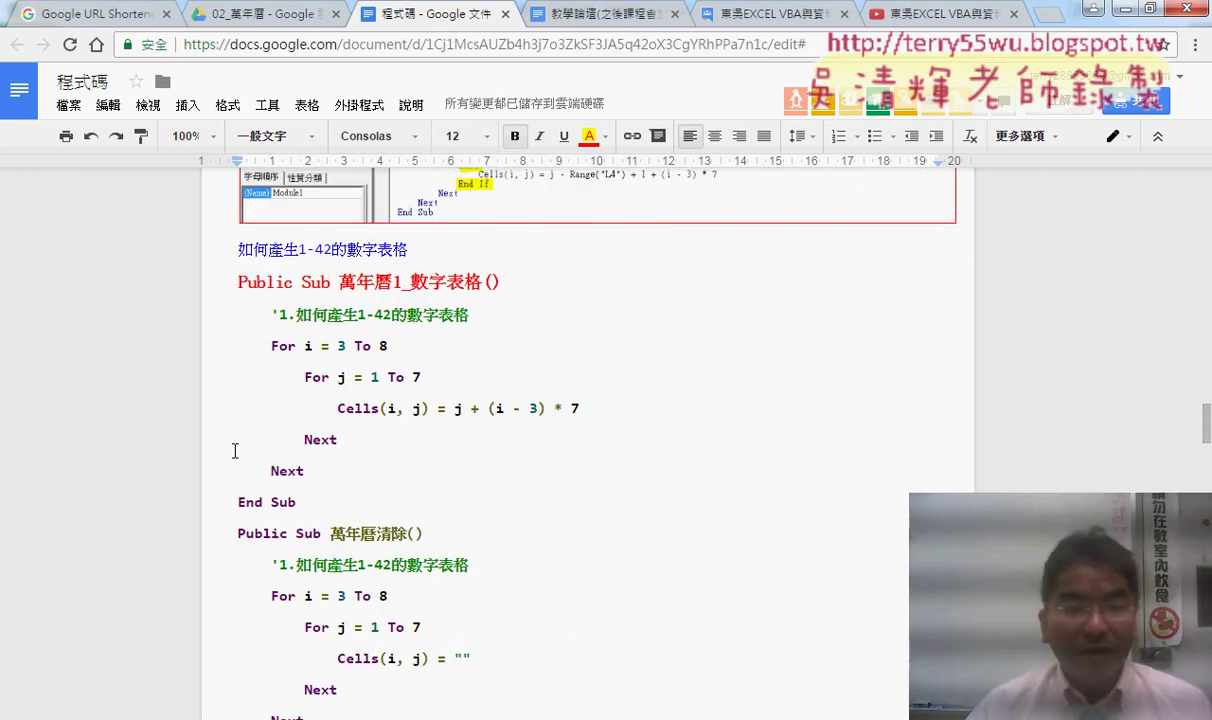
drag(297, 502, 232, 284)
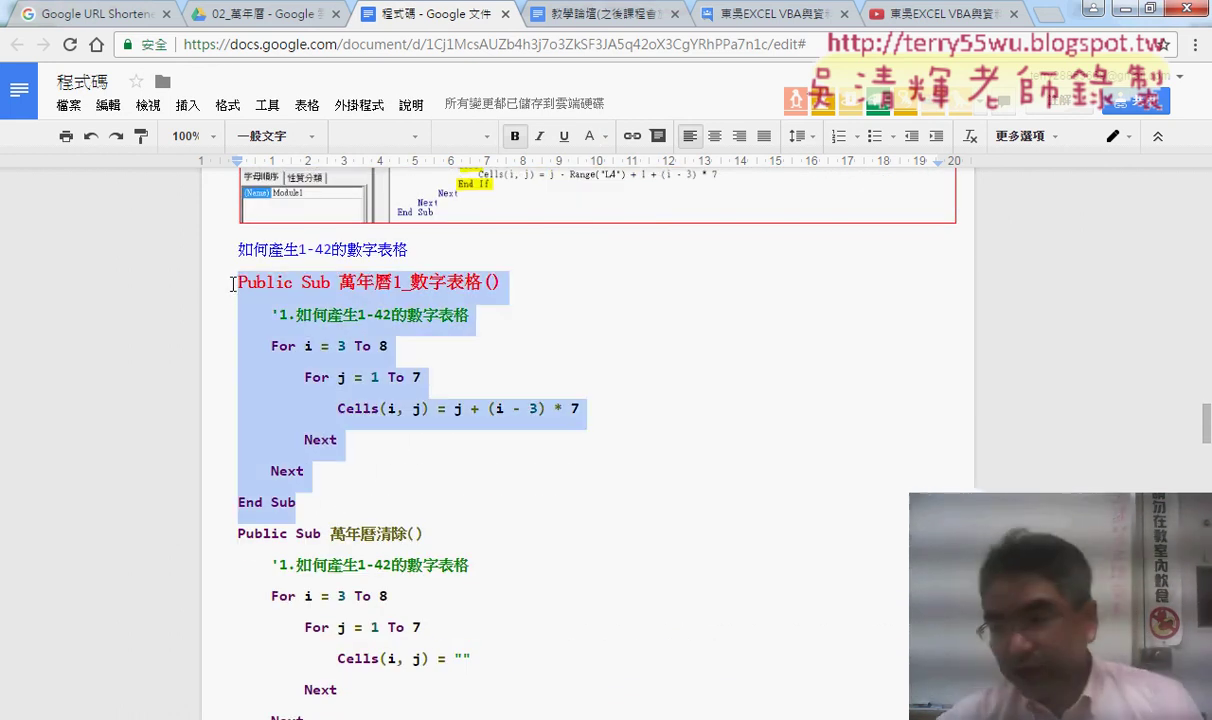